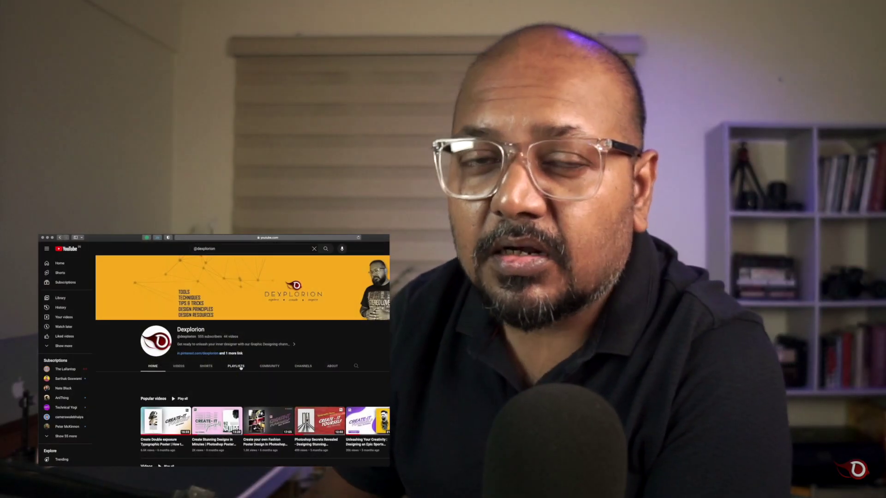
# Step: Browse the Dexplorion channel's playlists on YouTube and open the full Remove Backgrounds playlist
pyautogui.click(241, 367)
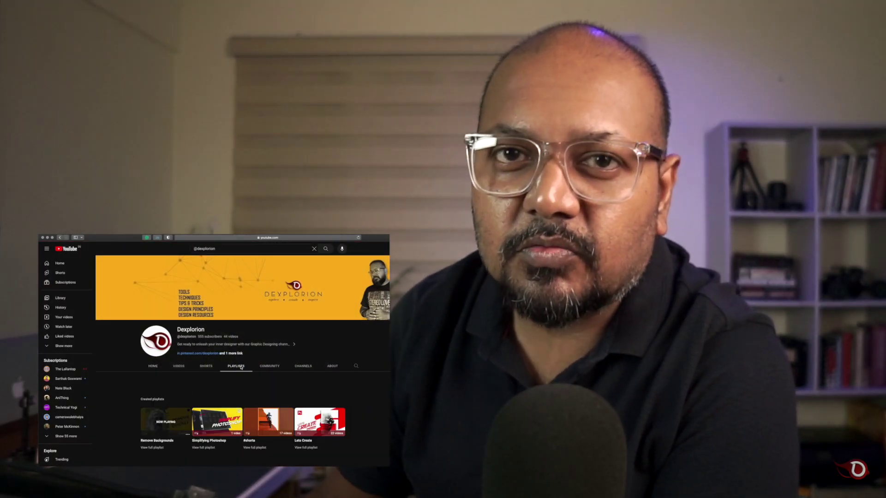
pyautogui.click(161, 448)
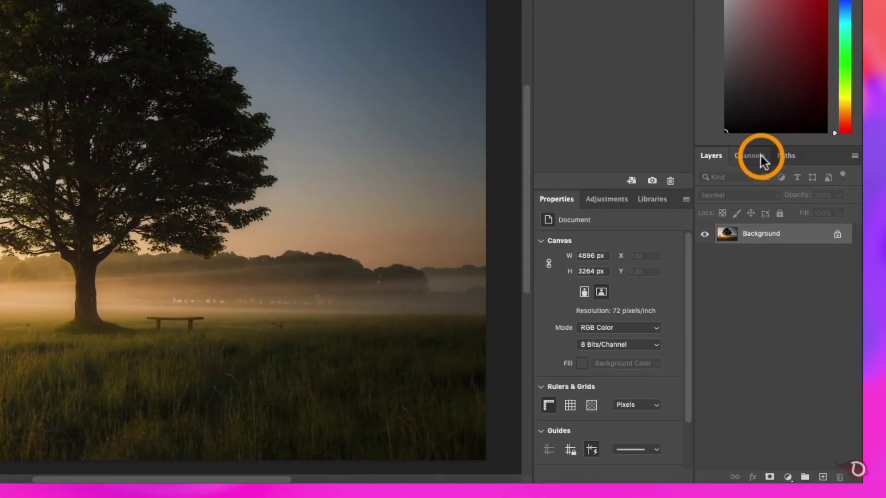
# Step: In Photoshop, display the tree photo's colour channels and look up where Channels visibility is controlled
pyautogui.click(760, 156)
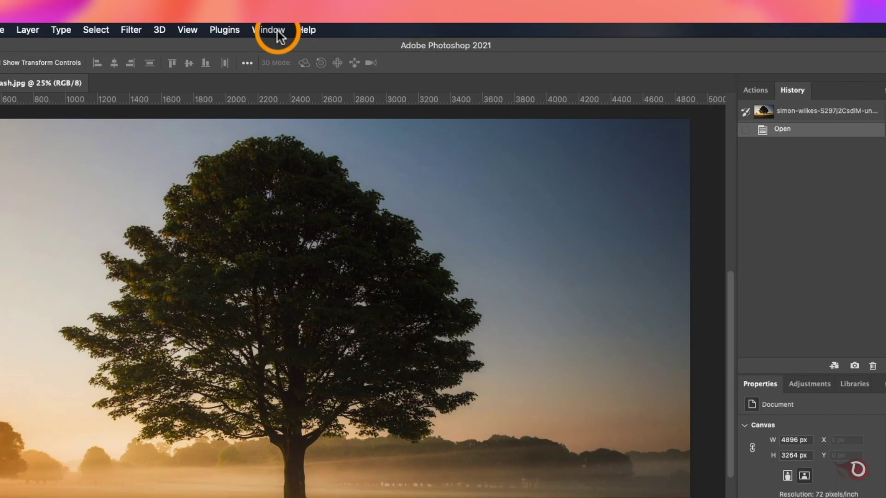
pyautogui.click(326, 32)
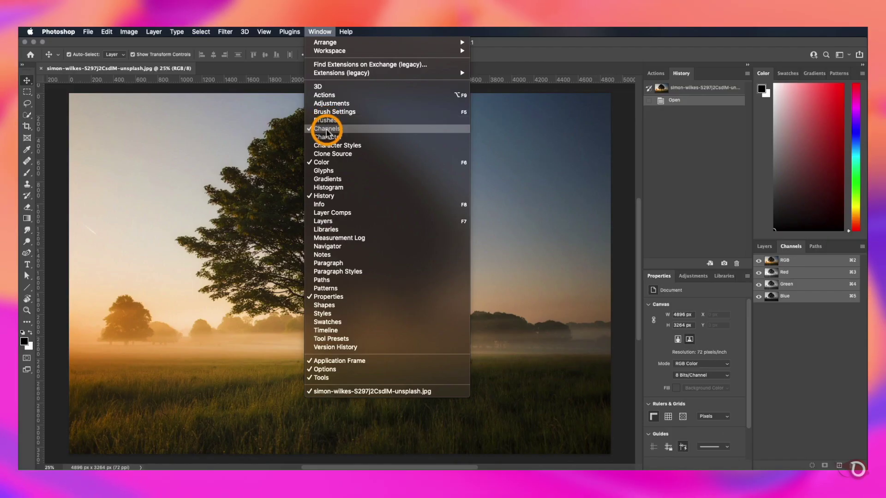
pyautogui.click(320, 31)
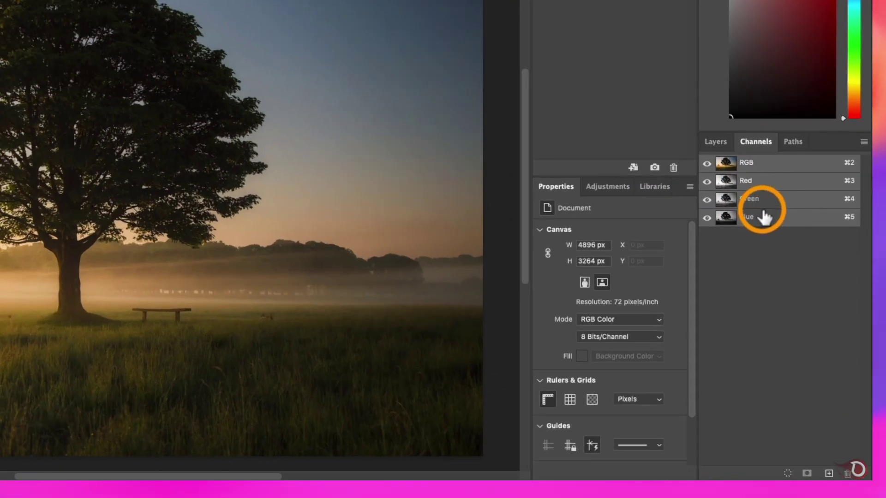
# Step: View the Red, Green and Blue channels individually to compare the contrast between the tree and its background
pyautogui.click(734, 189)
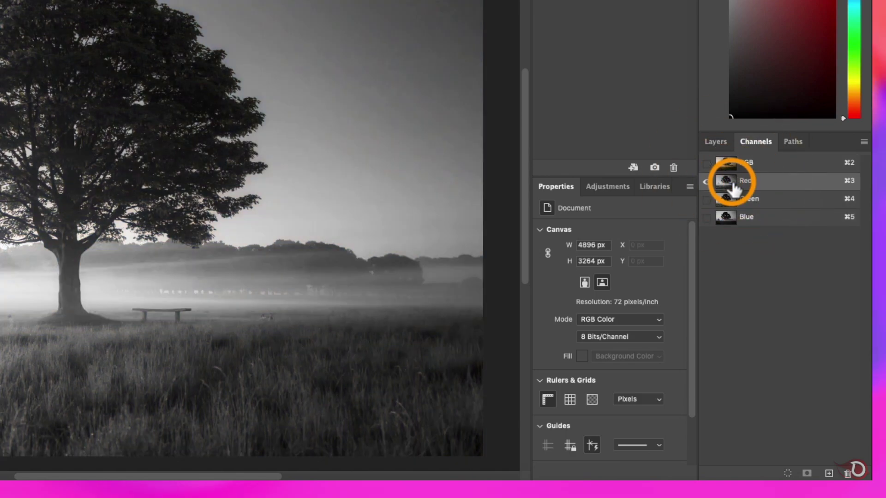
pyautogui.click(733, 199)
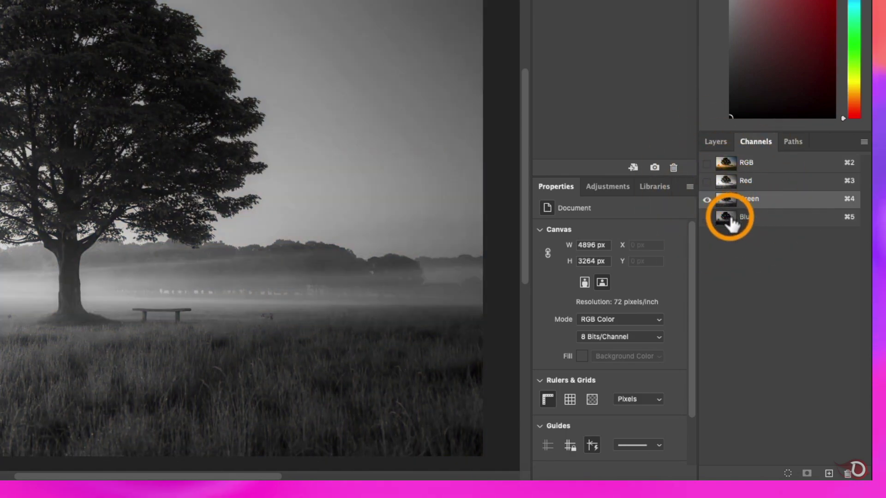
pyautogui.click(732, 220)
pyautogui.click(729, 183)
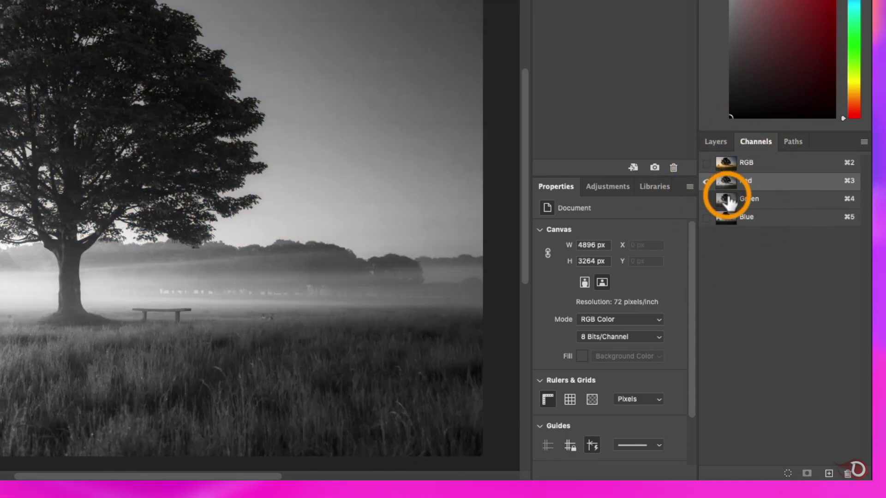
pyautogui.click(726, 203)
# Step: Duplicate the Blue channel of the tree photo
pyautogui.click(725, 217)
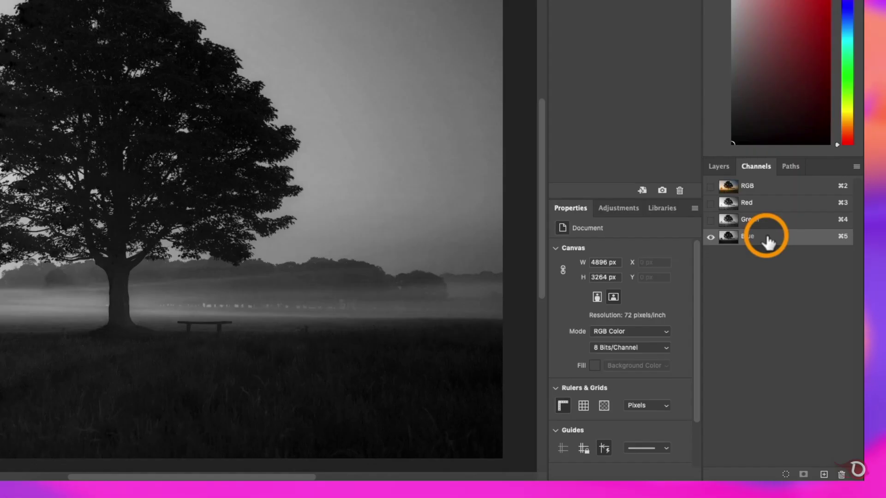
pyautogui.moveTo(799, 301); pyautogui.dragTo(824, 475)
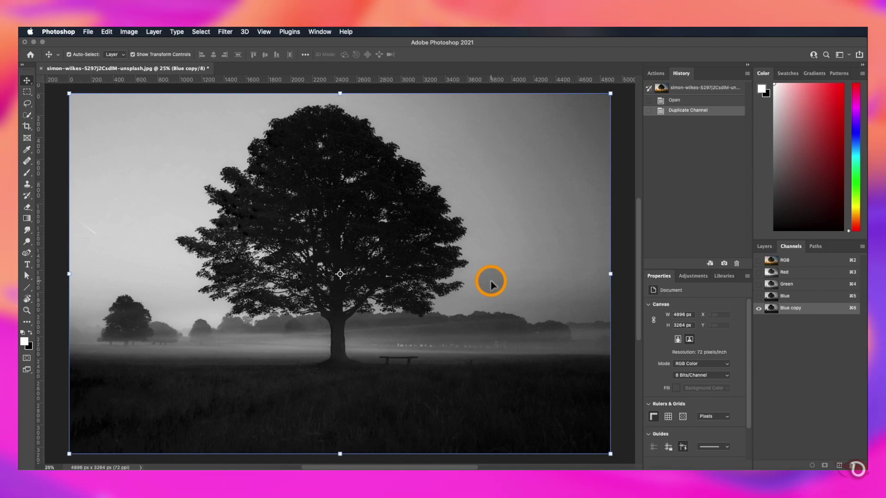
# Step: Apply Levels to the Blue copy channel with input black at 33 and input white at 119
pyautogui.press('super+l')
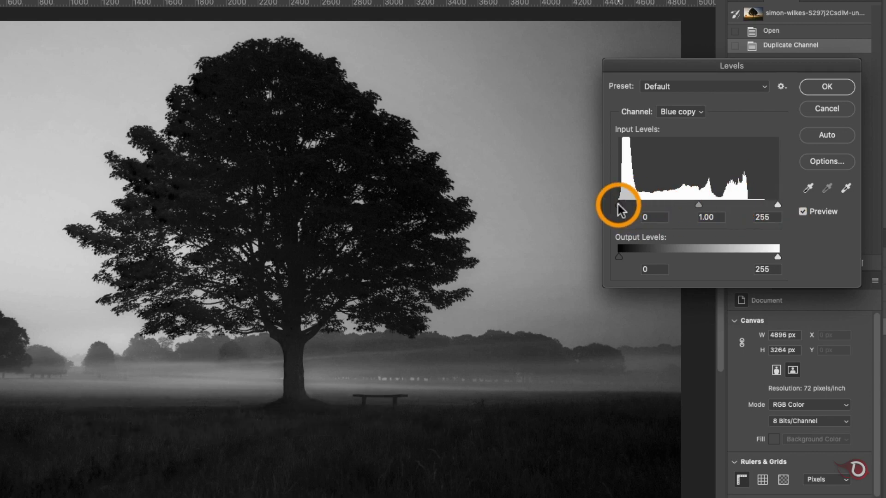
pyautogui.moveTo(618, 204); pyautogui.dragTo(629, 204)
pyautogui.moveTo(777, 204); pyautogui.dragTo(717, 204)
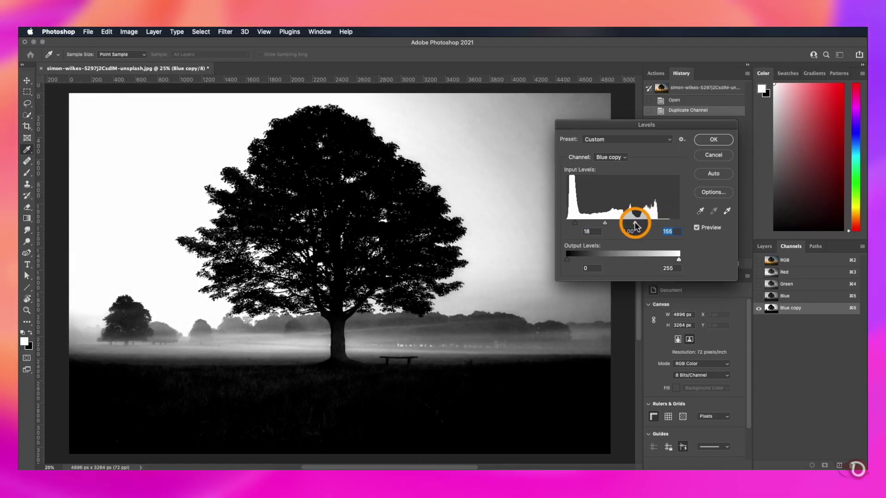
pyautogui.moveTo(635, 224); pyautogui.dragTo(629, 224)
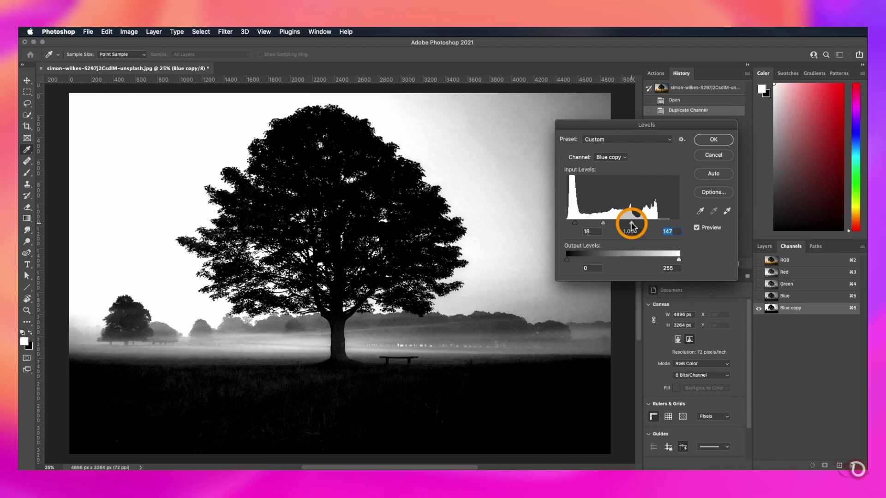
pyautogui.moveTo(631, 225); pyautogui.dragTo(582, 224)
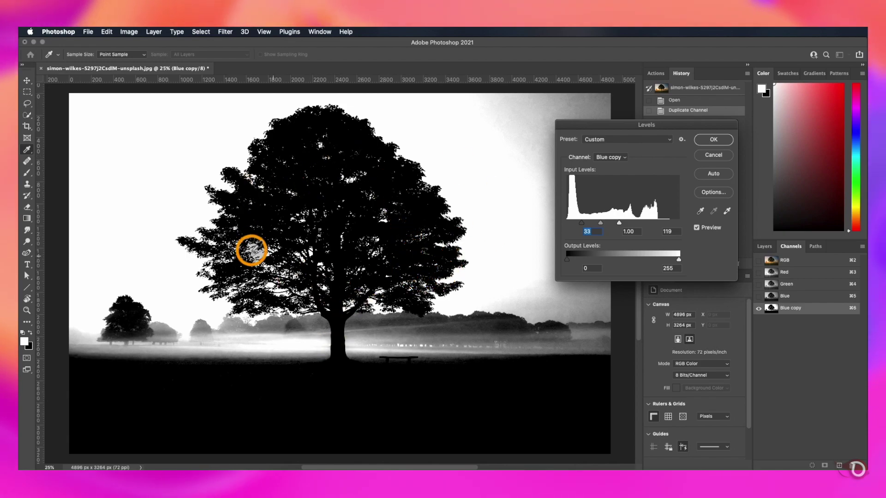
pyautogui.click(712, 140)
# Step: Dodge the highlights at 20% exposure in the hazy treeline beneath the left branches, reducing the brush to 150 px
pyautogui.press('v')
pyautogui.scroll(3, 277, 208)
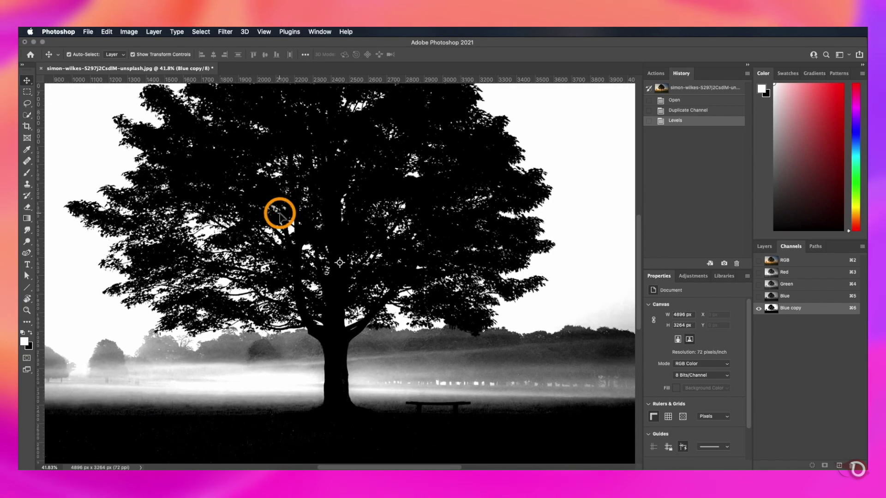
pyautogui.scroll(2, 280, 215)
pyautogui.scroll(-5, 279, 214)
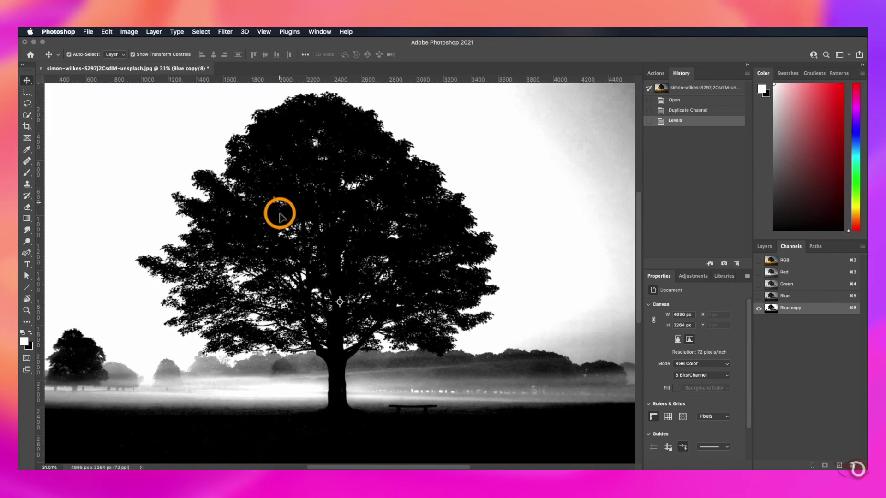
pyautogui.scroll(2, 281, 214)
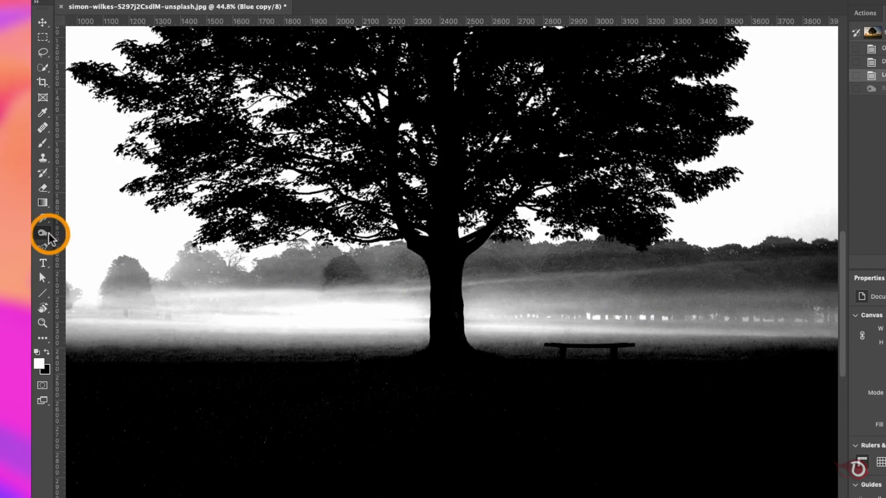
pyautogui.click(31, 241)
pyautogui.click(58, 241)
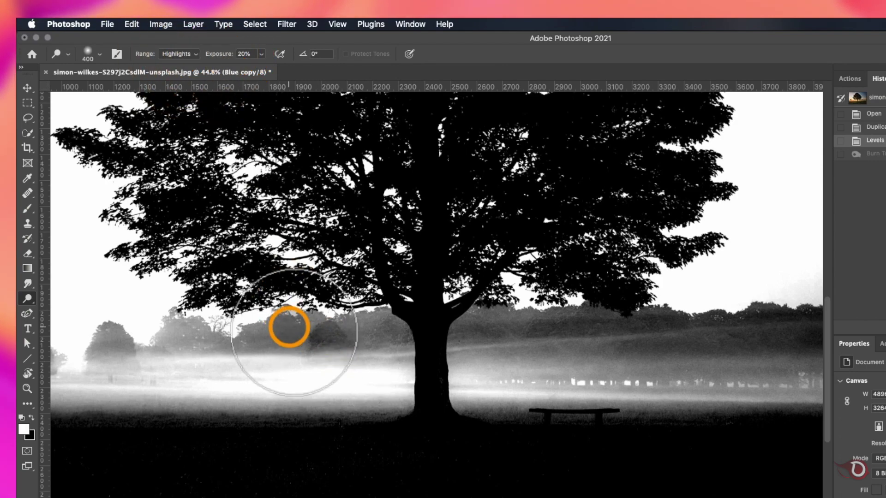
pyautogui.moveTo(289, 326); pyautogui.dragTo(302, 339)
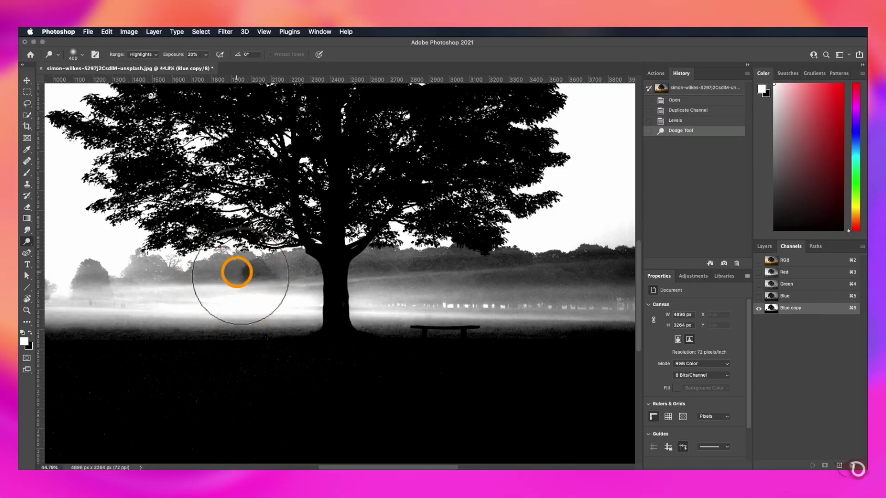
pyautogui.press('[')
pyautogui.press('[')
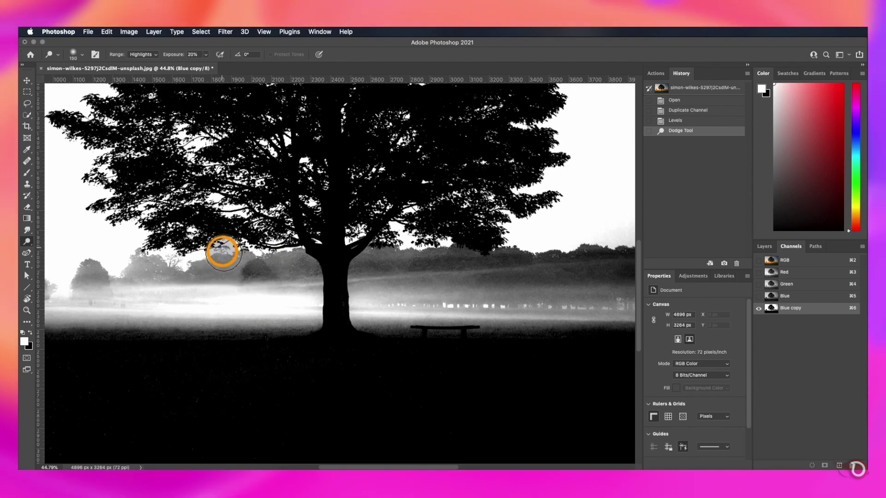
pyautogui.click(222, 252)
# Step: Dodge the highlights along the trunk's left edge and beneath the left branches with a 90 px brush
pyautogui.press('[')
pyautogui.press('[')
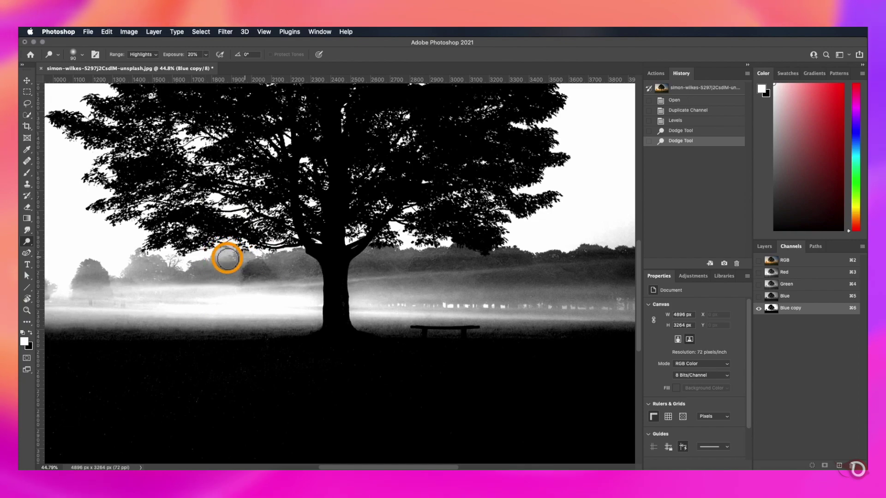
pyautogui.moveTo(317, 266)
pyautogui.mouseDown()
pyautogui.moveTo(337, 254)
pyautogui.moveTo(314, 274)
pyautogui.moveTo(311, 260)
pyautogui.moveTo(323, 287)
pyautogui.moveTo(320, 279)
pyautogui.moveTo(316, 322)
pyautogui.mouseUp()
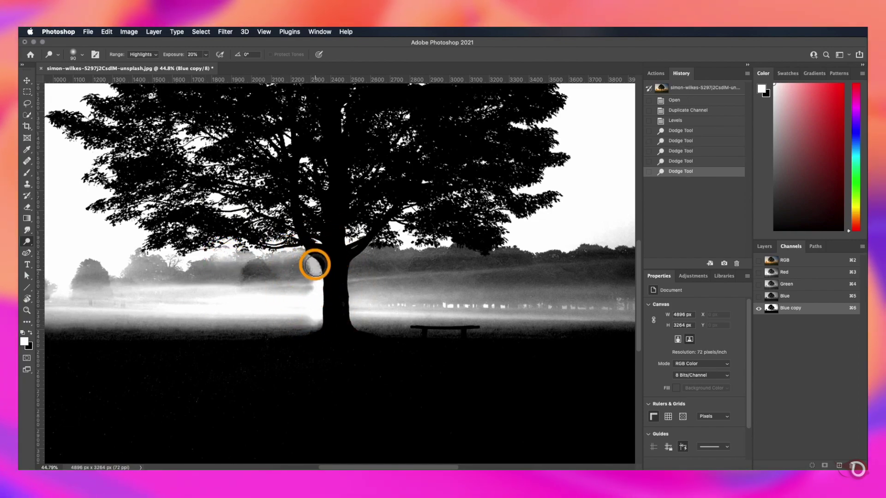
pyautogui.moveTo(313, 275)
pyautogui.mouseDown()
pyautogui.moveTo(317, 257)
pyautogui.moveTo(301, 249)
pyautogui.moveTo(236, 250)
pyautogui.mouseUp()
pyautogui.moveTo(236, 250)
pyautogui.mouseDown()
pyautogui.moveTo(163, 263)
pyautogui.moveTo(290, 254)
pyautogui.mouseUp()
pyautogui.click(290, 257)
pyautogui.click(300, 265)
pyautogui.click(307, 277)
pyautogui.click(312, 288)
pyautogui.moveTo(147, 257)
pyautogui.mouseDown()
pyautogui.moveTo(238, 246)
pyautogui.moveTo(358, 261)
pyautogui.mouseUp()
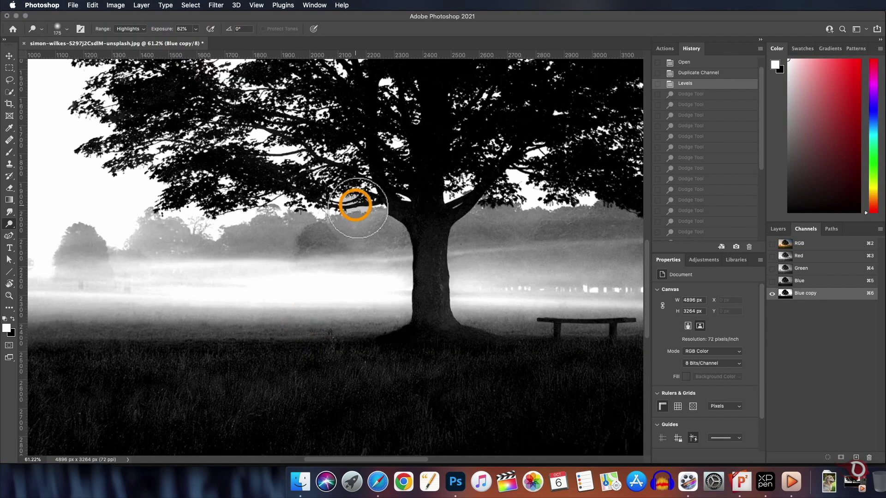
# Step: Dodge the highlights beneath the branches on both sides of the trunk with a 175 px brush, starting at 82% exposure
pyautogui.moveTo(352, 203)
pyautogui.mouseDown()
pyautogui.moveTo(370, 200)
pyautogui.moveTo(214, 200)
pyautogui.moveTo(343, 199)
pyautogui.mouseUp()
pyautogui.moveTo(343, 199); pyautogui.dragTo(388, 203)
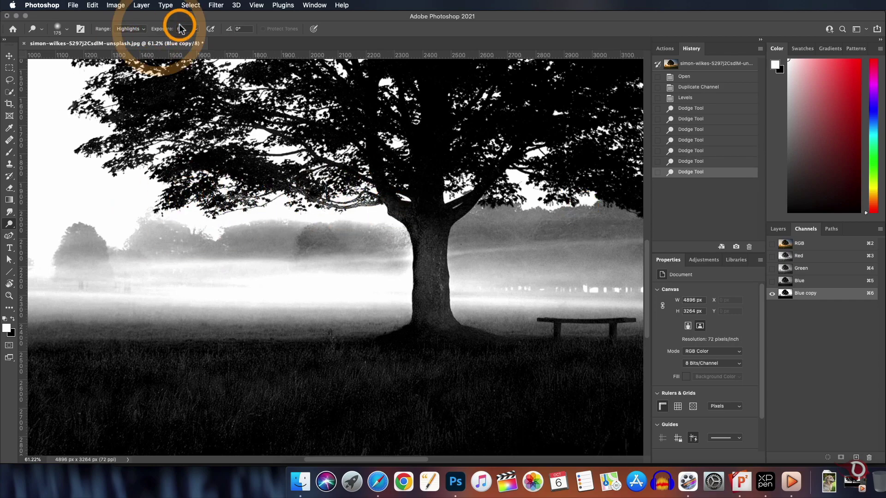
pyautogui.click(577, 222)
pyautogui.click(564, 224)
pyautogui.moveTo(564, 224); pyautogui.dragTo(496, 210)
pyautogui.click(499, 228)
pyautogui.click(566, 297)
pyautogui.click(566, 298)
pyautogui.click(566, 295)
# Step: Set the Dodge exposure to 20% and lighten the treeline to the right of the trunk
pyautogui.moveTo(167, 30); pyautogui.dragTo(170, 31)
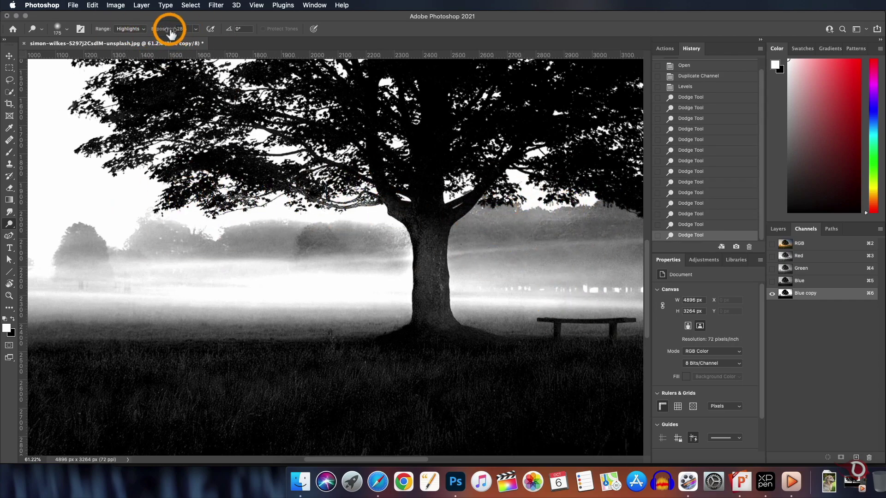
pyautogui.moveTo(580, 212); pyautogui.dragTo(509, 222)
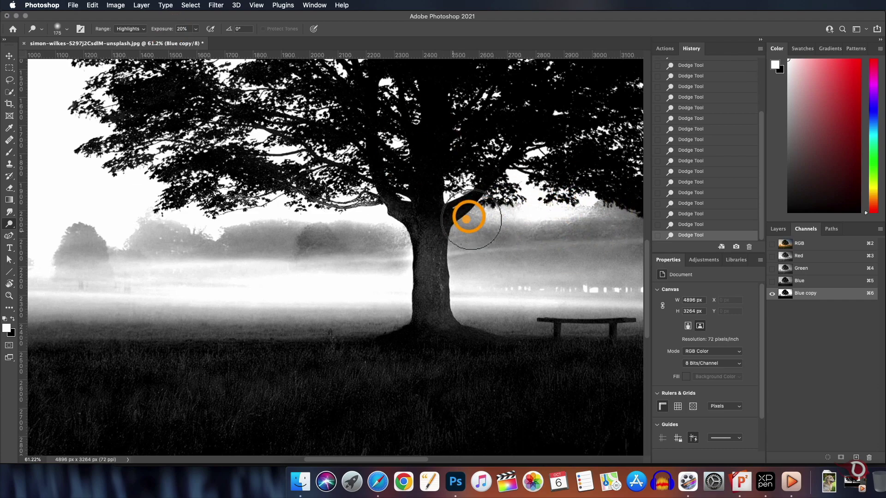
pyautogui.click(547, 245)
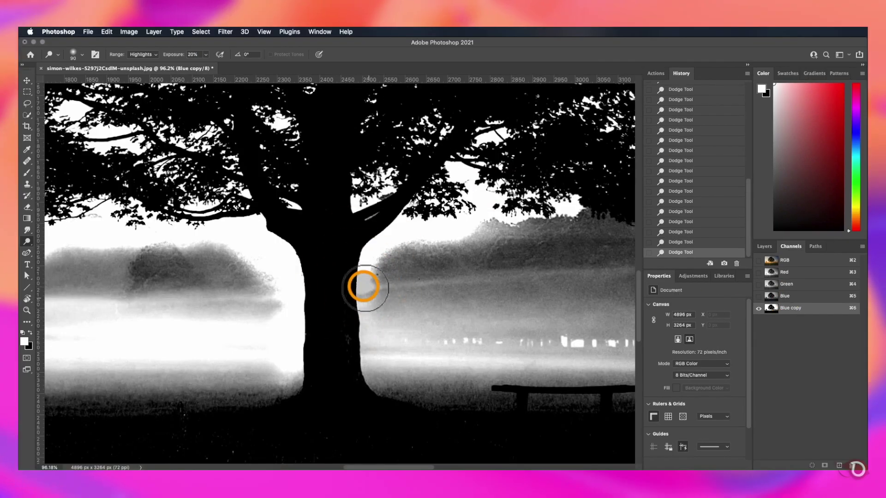
# Step: Dodge the highlights along the trunk's right edge and beneath the right branches with a 90 px brush at 20% exposure
pyautogui.moveTo(358, 271); pyautogui.dragTo(364, 356)
pyautogui.moveTo(376, 393)
pyautogui.mouseDown()
pyautogui.moveTo(375, 288)
pyautogui.moveTo(392, 199)
pyautogui.moveTo(382, 292)
pyautogui.moveTo(416, 269)
pyautogui.mouseUp()
pyautogui.moveTo(514, 279); pyautogui.dragTo(329, 334)
pyautogui.moveTo(410, 263)
pyautogui.mouseDown()
pyautogui.moveTo(434, 282)
pyautogui.moveTo(413, 277)
pyautogui.moveTo(392, 257)
pyautogui.mouseUp()
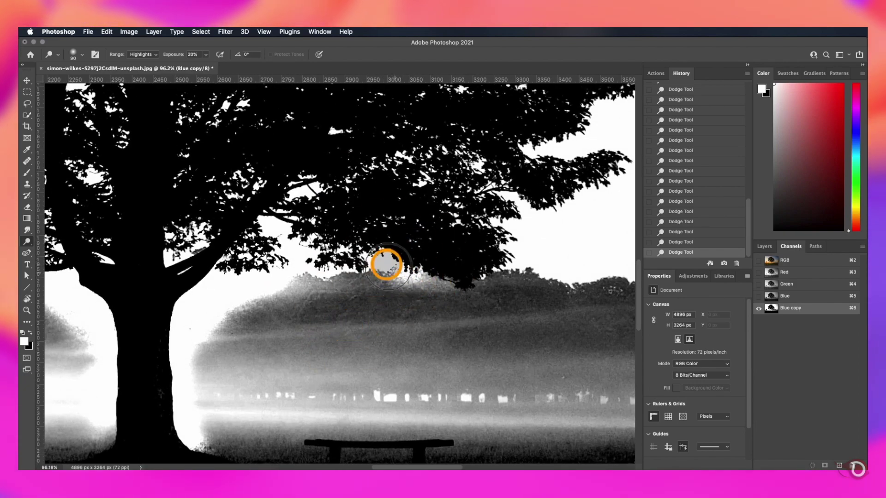
pyautogui.moveTo(495, 301)
pyautogui.mouseDown()
pyautogui.moveTo(475, 291)
pyautogui.moveTo(518, 264)
pyautogui.moveTo(500, 273)
pyautogui.mouseUp()
pyautogui.moveTo(522, 266)
pyautogui.mouseDown()
pyautogui.moveTo(451, 298)
pyautogui.moveTo(570, 269)
pyautogui.moveTo(523, 279)
pyautogui.moveTo(395, 273)
pyautogui.moveTo(472, 295)
pyautogui.moveTo(363, 272)
pyautogui.mouseUp()
pyautogui.moveTo(293, 289)
pyautogui.mouseDown()
pyautogui.moveTo(407, 278)
pyautogui.moveTo(435, 290)
pyautogui.moveTo(358, 277)
pyautogui.mouseUp()
# Step: Lasso the background around the tree, following the crown, both trunk sides and the horizon, with 0 px feather
pyautogui.press('super+minus')
pyautogui.press('super+minus')
pyautogui.press('super+minus')
pyautogui.press('super+minus')
pyautogui.moveTo(446, 334); pyautogui.dragTo(504, 401)
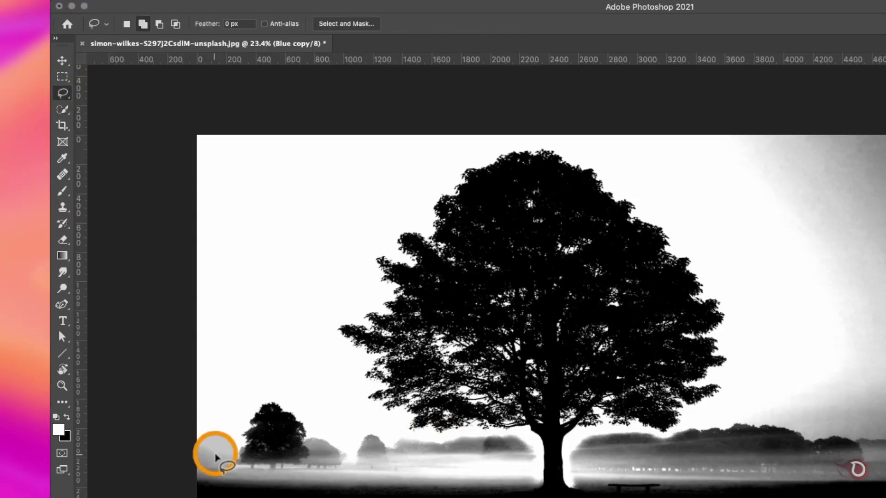
pyautogui.moveTo(197, 471)
pyautogui.mouseDown()
pyautogui.moveTo(530, 470)
pyautogui.moveTo(389, 429)
pyautogui.moveTo(729, 406)
pyautogui.mouseUp()
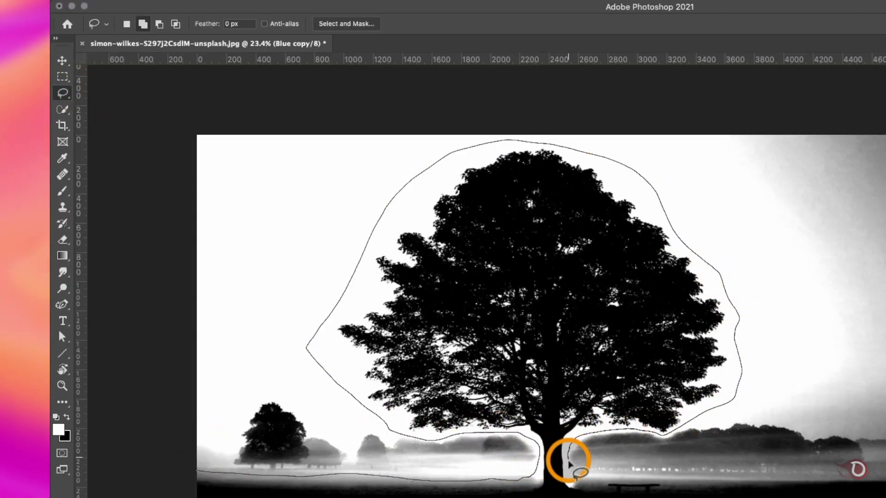
pyautogui.moveTo(568, 467)
pyautogui.mouseDown()
pyautogui.moveTo(734, 149)
pyautogui.moveTo(197, 470)
pyautogui.mouseUp()
# Step: Fill the selected background of the Blue copy channel with white and clear the selection
pyautogui.press('super+minus')
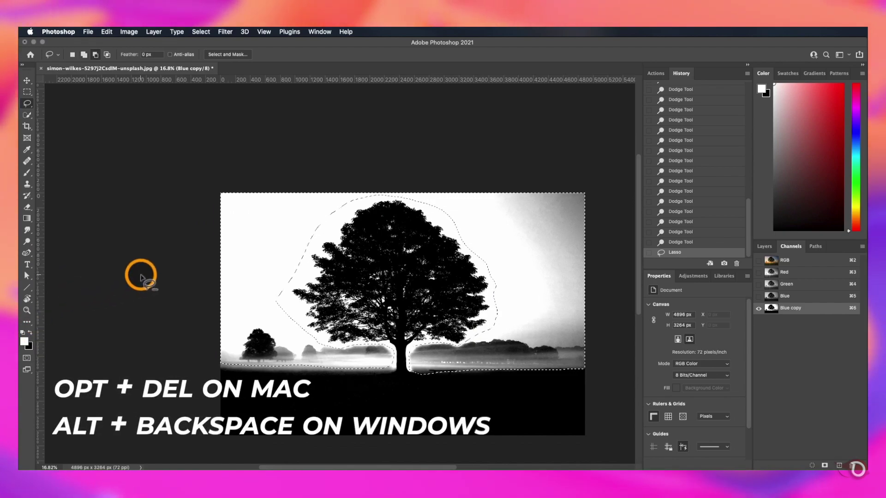
pyautogui.hotkey('alt', 'BackSpace')
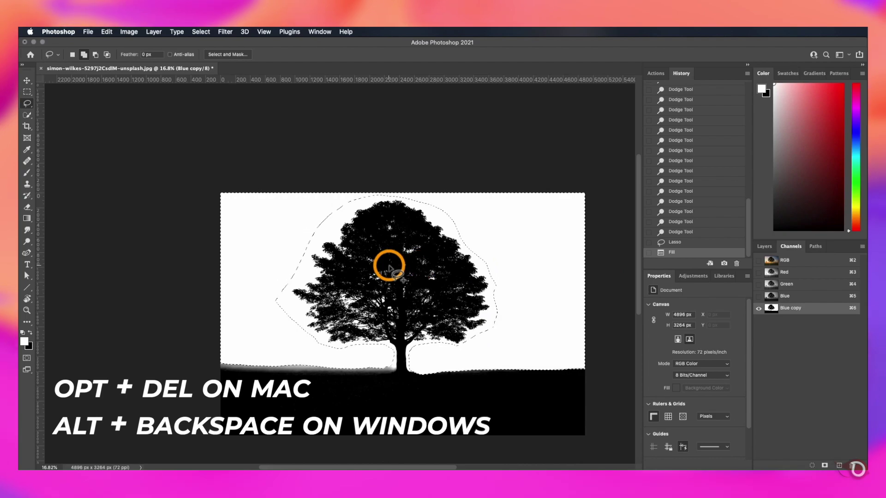
pyautogui.scroll(2, 389, 266)
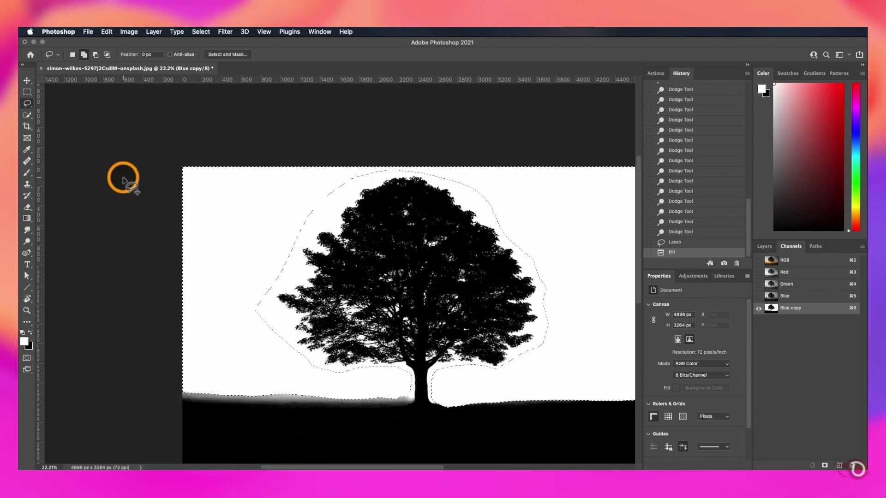
pyautogui.press('super+d')
pyautogui.scroll(-2, 203, 234)
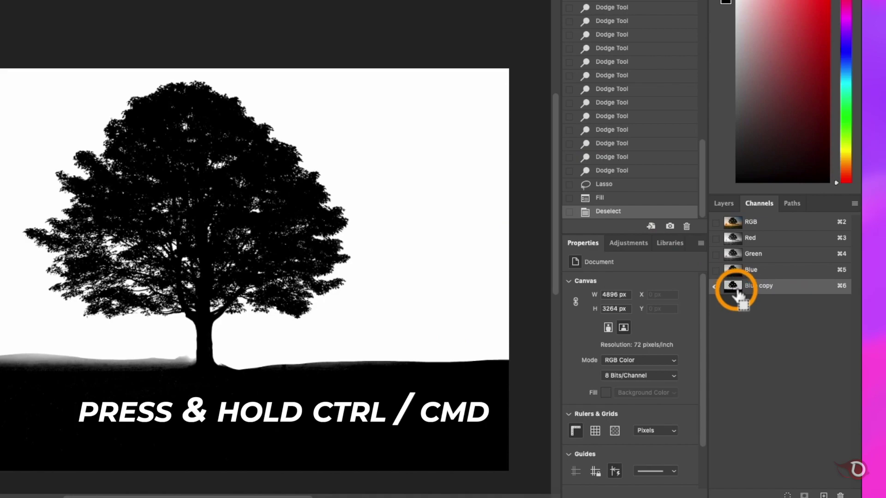
# Step: Load the Blue copy channel as a selection
pyautogui.keyDown('super'); pyautogui.click(734, 287); pyautogui.keyUp('super')
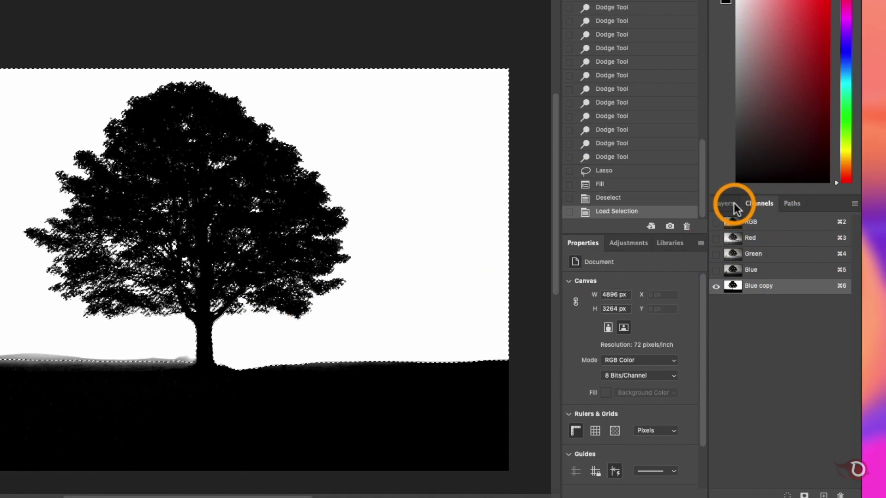
# Step: Turn the loaded selection into a layer mask on the Background layer, then invert the mask
pyautogui.click(717, 222)
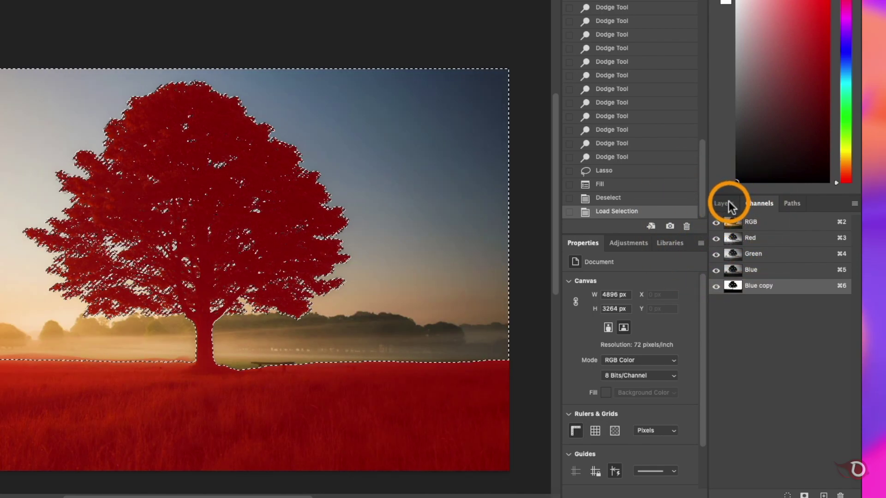
pyautogui.click(725, 204)
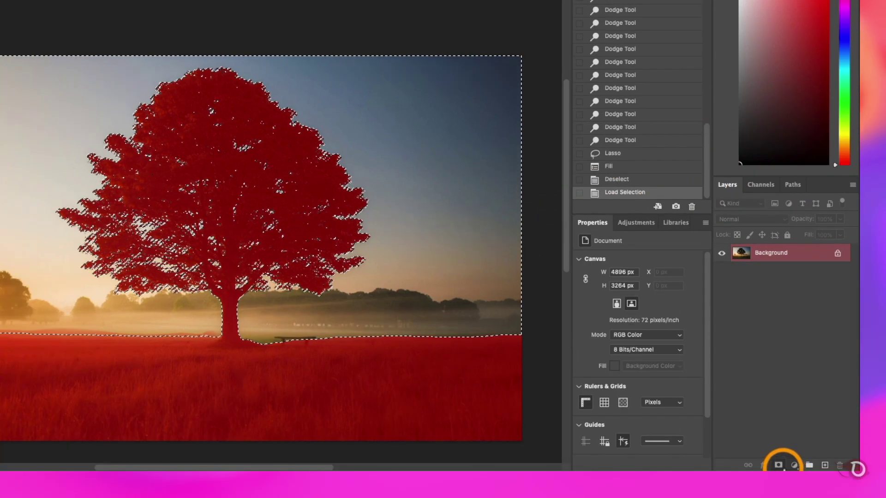
pyautogui.click(779, 465)
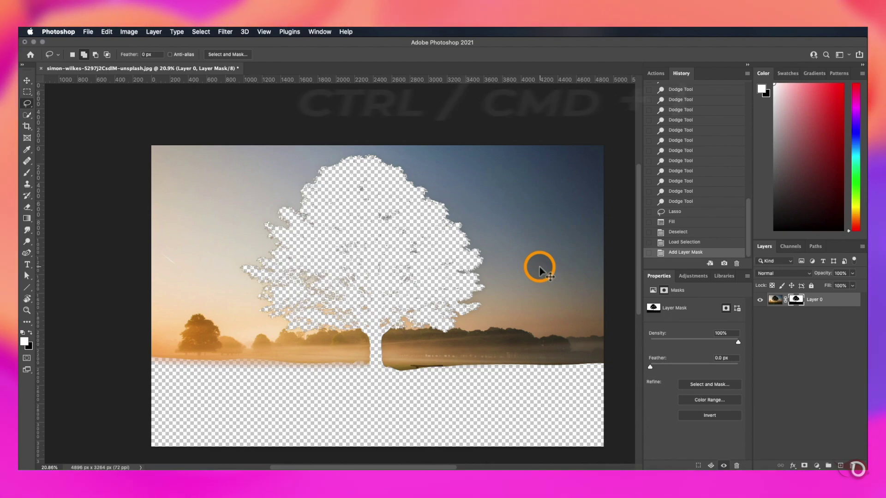
pyautogui.press('super+i')
# Step: Paint black on the layer mask with a 300 px hard round brush, hiding the horizon haze and the grass field away from the trunk
pyautogui.scroll(6, 399, 262)
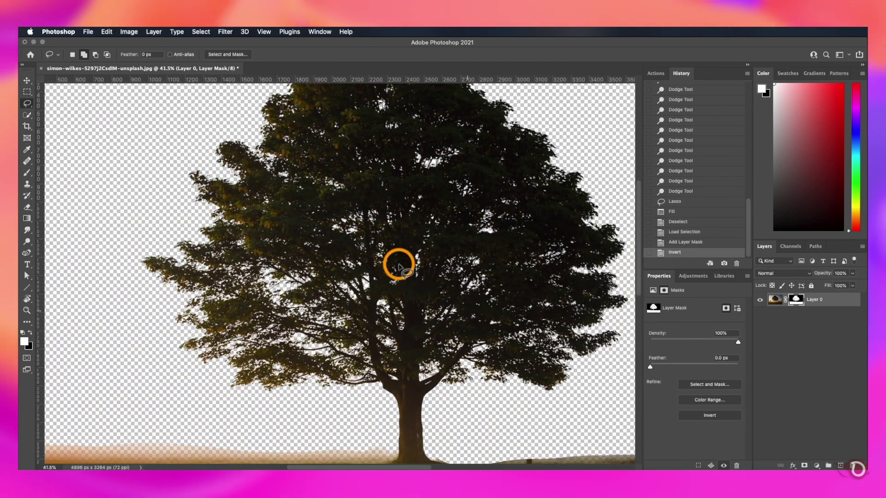
pyautogui.scroll(-4, 400, 265)
pyautogui.scroll(4, 399, 266)
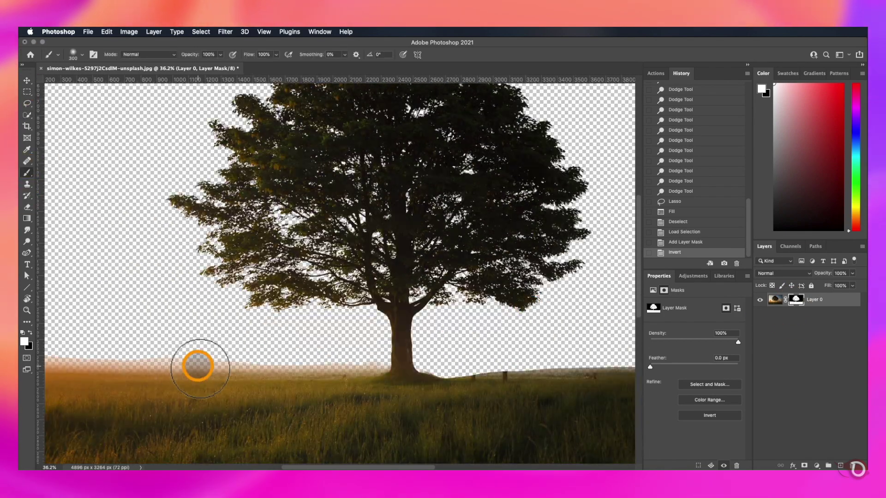
pyautogui.rightClick(198, 364)
pyautogui.doubleClick(277, 364)
pyautogui.moveTo(295, 364); pyautogui.dragTo(229, 372)
pyautogui.press('super+z')
pyautogui.press('x')
pyautogui.moveTo(272, 353); pyautogui.dragTo(30, 447)
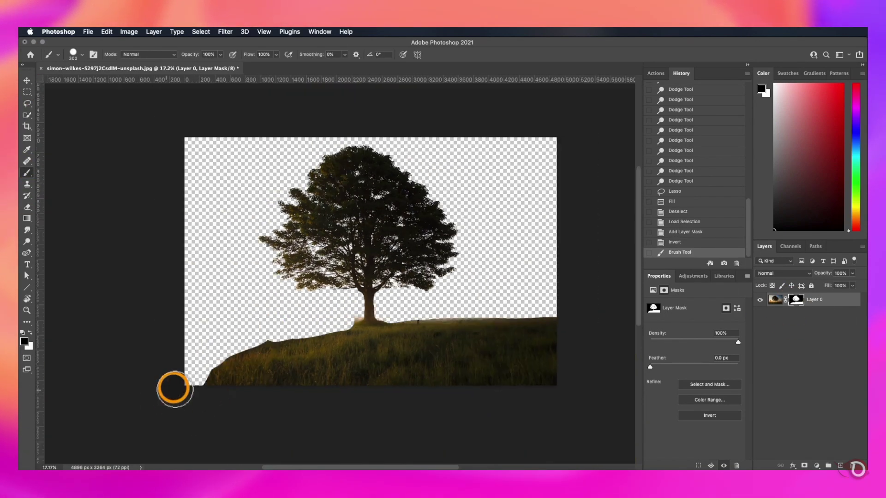
pyautogui.moveTo(174, 387); pyautogui.dragTo(325, 355)
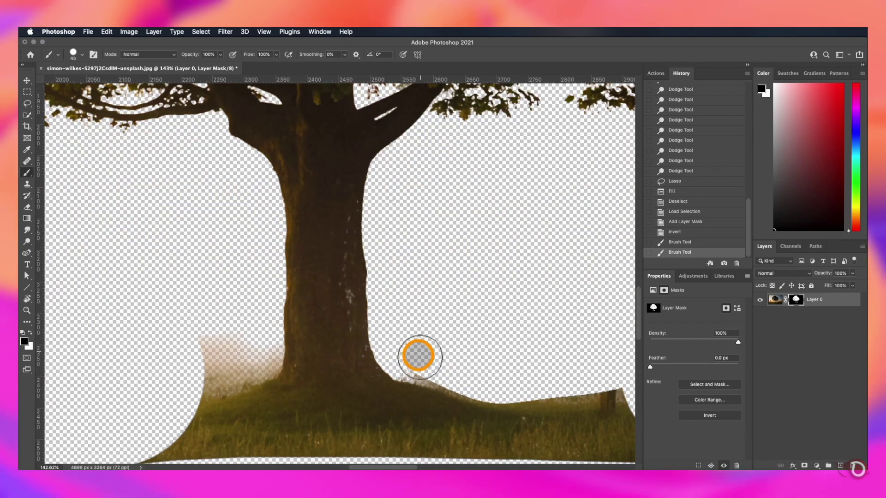
# Step: Refine the layer mask around the trunk base with a 45 px hard brush, hiding the haze and bringing back the trunk
pyautogui.scroll(-5, 419, 357)
pyautogui.moveTo(412, 260)
pyautogui.mouseDown()
pyautogui.moveTo(622, 296)
pyautogui.moveTo(594, 368)
pyautogui.mouseUp()
pyautogui.moveTo(268, 216)
pyautogui.mouseDown()
pyautogui.moveTo(267, 254)
pyautogui.moveTo(211, 232)
pyautogui.mouseUp()
pyautogui.moveTo(301, 224); pyautogui.dragTo(369, 264)
pyautogui.scroll(4, 346, 186)
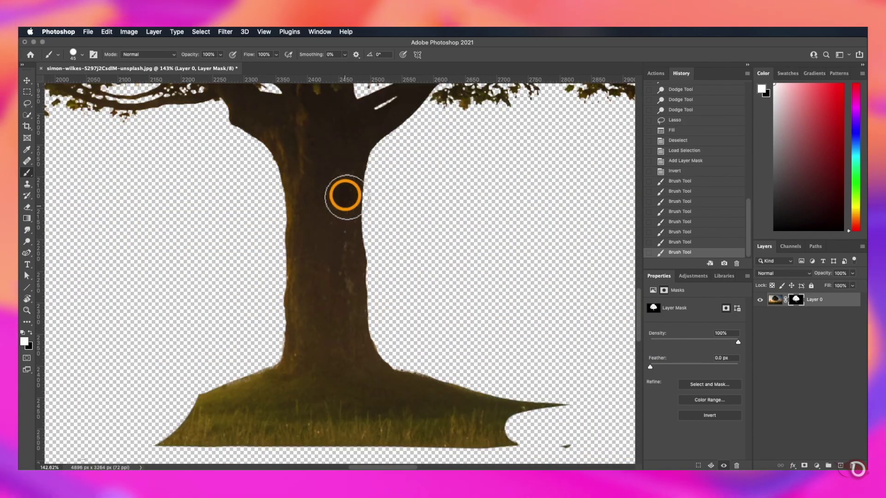
pyautogui.moveTo(346, 186); pyautogui.dragTo(345, 138)
# Step: Trim the grass mound's edges under the trunk by painting black on the mask with a 45 px soft brush
pyautogui.scroll(-4, 317, 174)
pyautogui.hscroll(6, 316, 174)
pyautogui.press('x')
pyautogui.moveTo(199, 342); pyautogui.dragTo(55, 330)
pyautogui.rightClick(206, 347)
pyautogui.doubleClick(287, 262)
pyautogui.moveTo(261, 333); pyautogui.dragTo(346, 316)
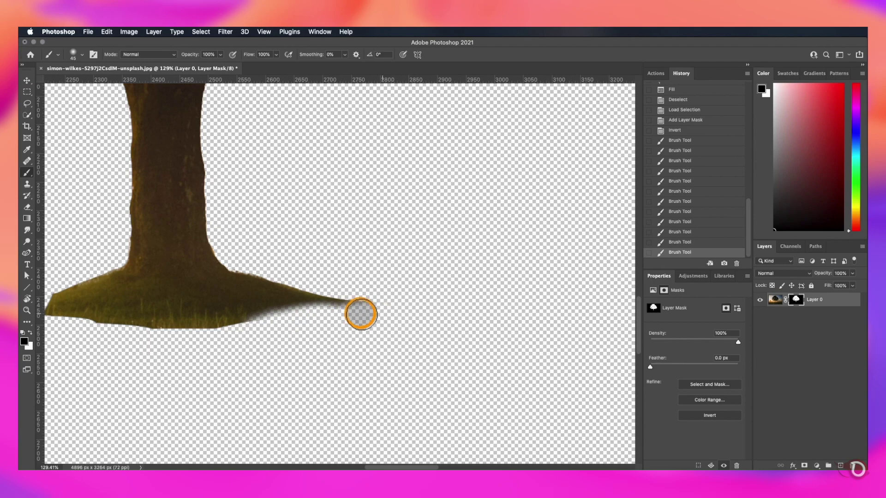
pyautogui.moveTo(177, 331); pyautogui.dragTo(86, 335)
pyautogui.moveTo(85, 335); pyautogui.dragTo(295, 314)
pyautogui.scroll(-8, 496, 338)
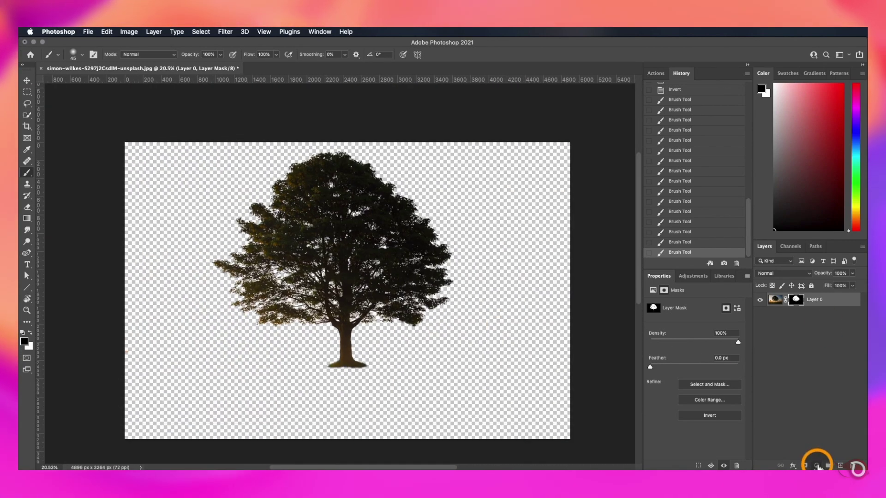
# Step: Add a white Solid Color fill layer beneath Layer 0 and inspect the tree cutout against it
pyautogui.click(817, 466)
pyautogui.click(831, 306)
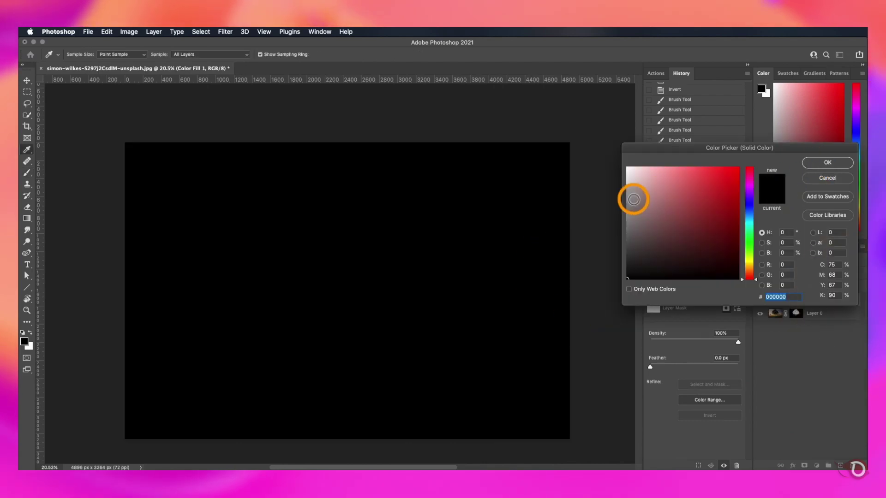
pyautogui.moveTo(633, 199); pyautogui.dragTo(597, 146)
pyautogui.click(828, 164)
pyautogui.moveTo(811, 296); pyautogui.dragTo(822, 329)
pyautogui.scroll(6, 336, 291)
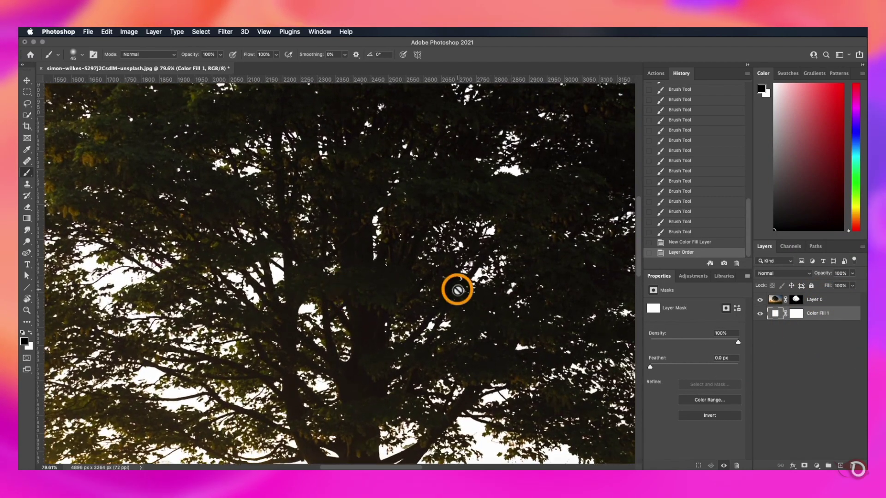
pyautogui.scroll(-3, 458, 290)
pyautogui.moveTo(457, 290); pyautogui.dragTo(501, 148)
pyautogui.scroll(-4, 430, 335)
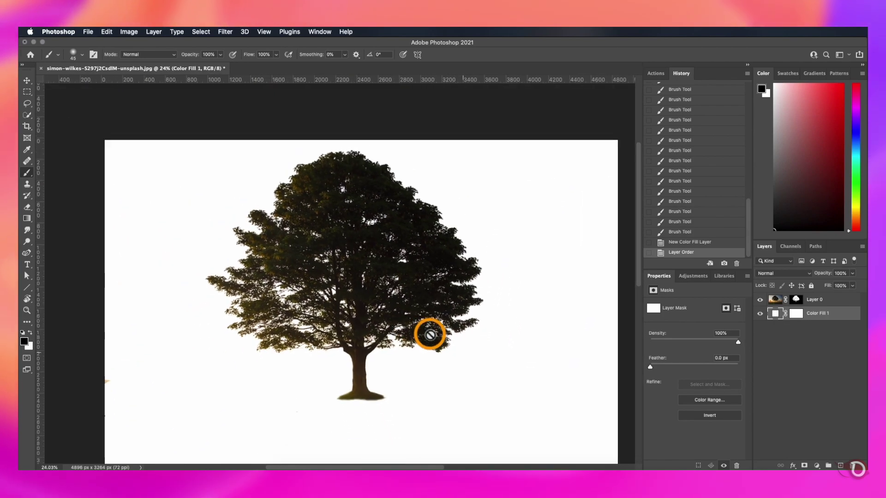
pyautogui.scroll(-1, 429, 335)
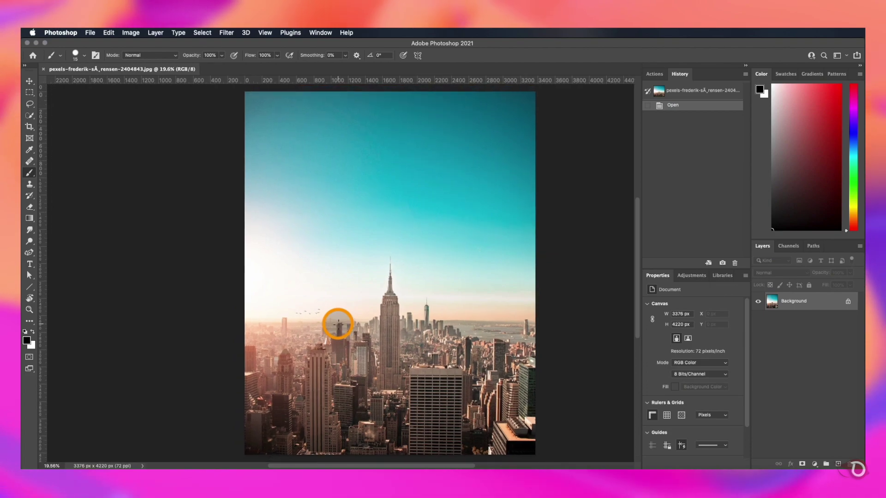
# Step: Compare the contrast between sky and buildings in the skyline photo's Red, Green and Blue channels
pyautogui.scroll(-1, 338, 324)
pyautogui.click(29, 82)
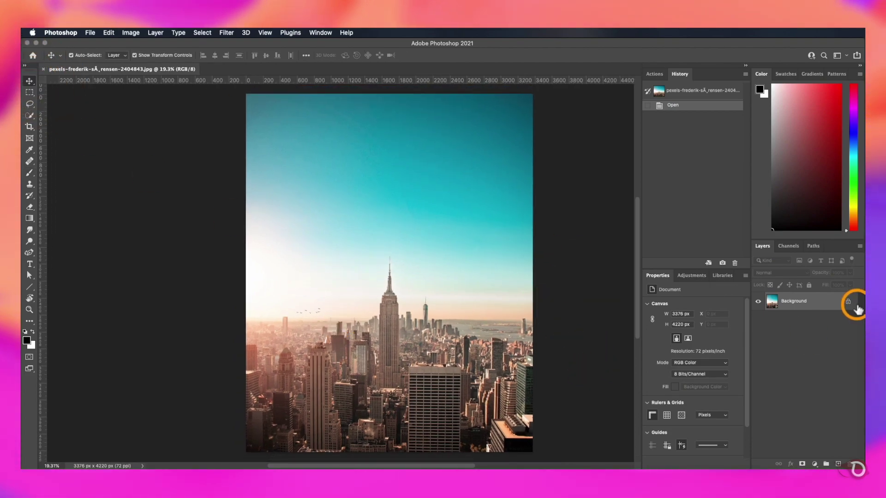
pyautogui.click(787, 248)
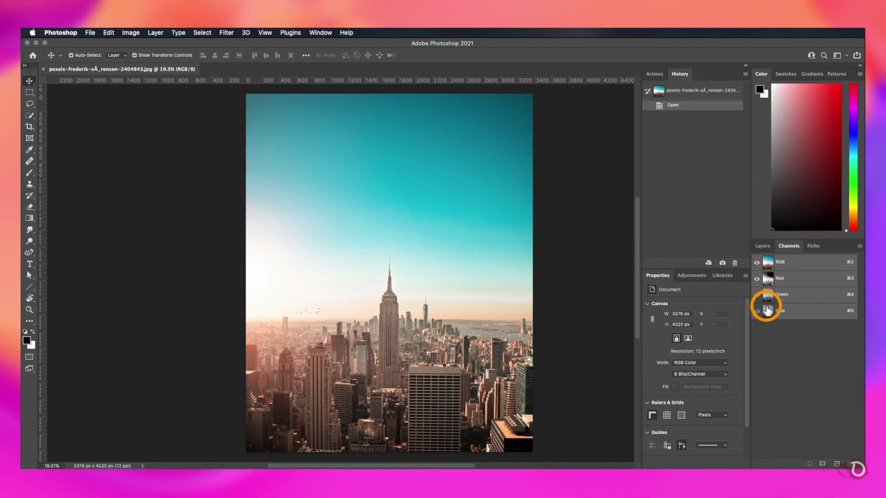
pyautogui.click(768, 281)
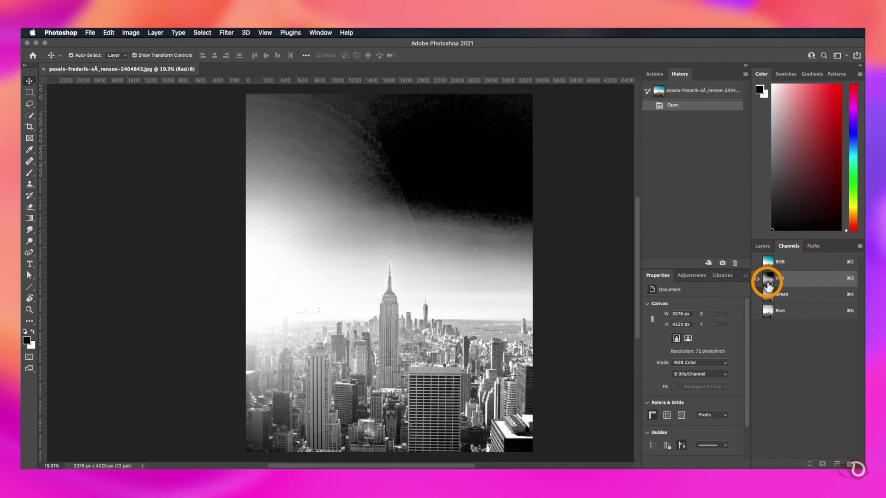
pyautogui.click(768, 298)
pyautogui.click(768, 312)
pyautogui.click(768, 298)
pyautogui.click(768, 313)
pyautogui.click(769, 297)
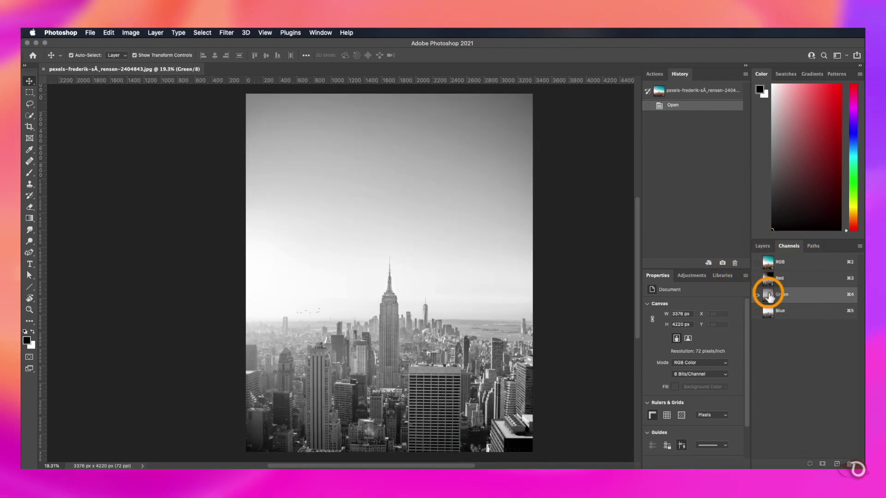
# Step: Duplicate the Green channel and raise its contrast with Levels, using input black 159 and input white 229
pyautogui.moveTo(768, 297); pyautogui.dragTo(837, 463)
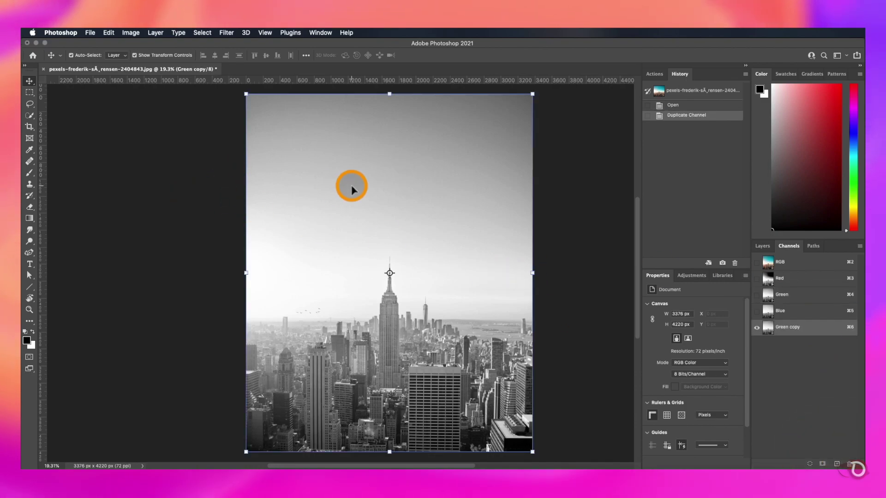
pyautogui.press('super+l')
pyautogui.moveTo(567, 223); pyautogui.dragTo(665, 226)
pyautogui.moveTo(653, 224); pyautogui.dragTo(646, 227)
pyautogui.moveTo(639, 224); pyautogui.dragTo(635, 224)
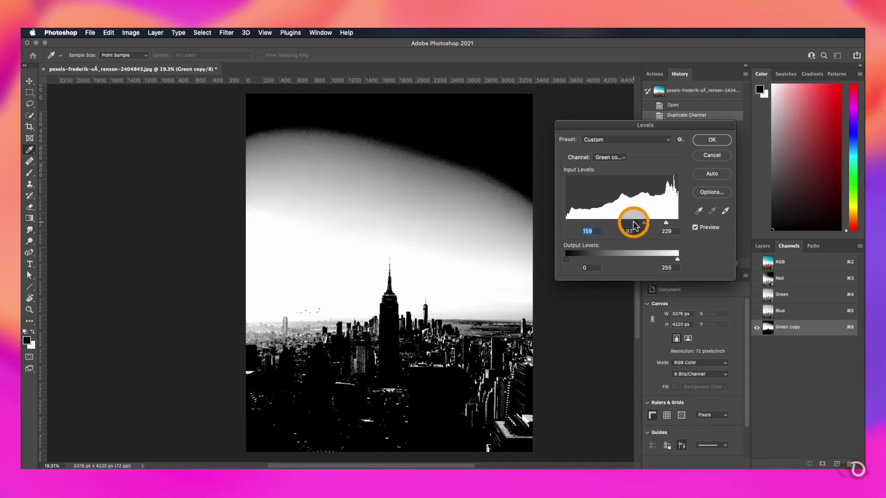
pyautogui.click(712, 139)
# Step: Paint the city below the skyline solid black in the Green copy channel, including the main tower's lower body
pyautogui.press('v')
pyautogui.scroll(5, 370, 328)
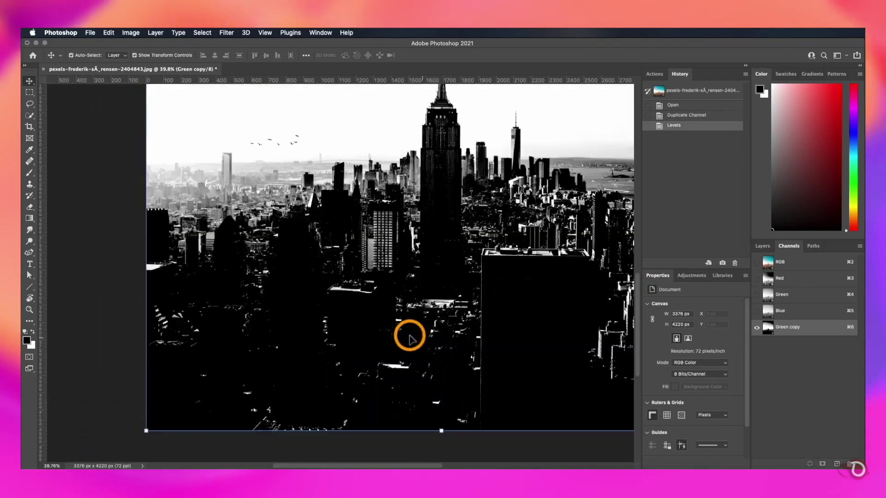
pyautogui.scroll(-2, 406, 336)
pyautogui.scroll(1, 323, 283)
pyautogui.click(30, 173)
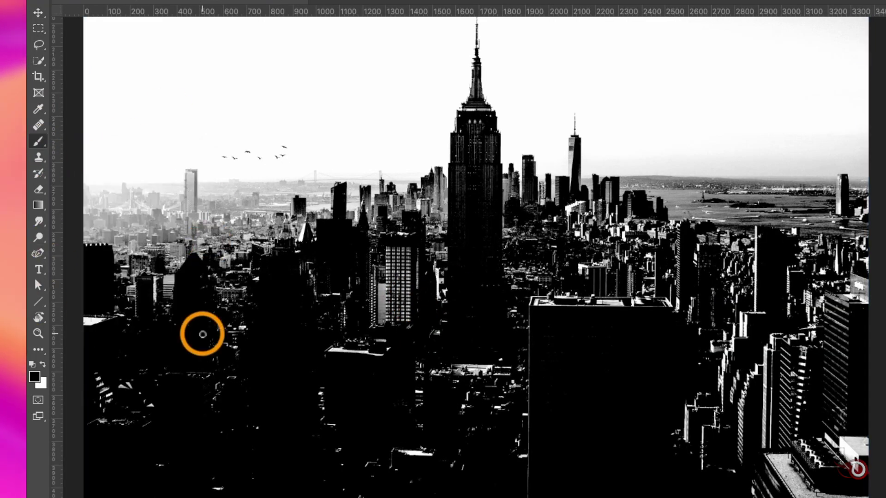
pyautogui.moveTo(203, 334)
pyautogui.mouseDown()
pyautogui.moveTo(212, 269)
pyautogui.moveTo(306, 395)
pyautogui.moveTo(376, 414)
pyautogui.moveTo(132, 496)
pyautogui.moveTo(722, 457)
pyautogui.moveTo(834, 271)
pyautogui.moveTo(515, 220)
pyautogui.mouseUp()
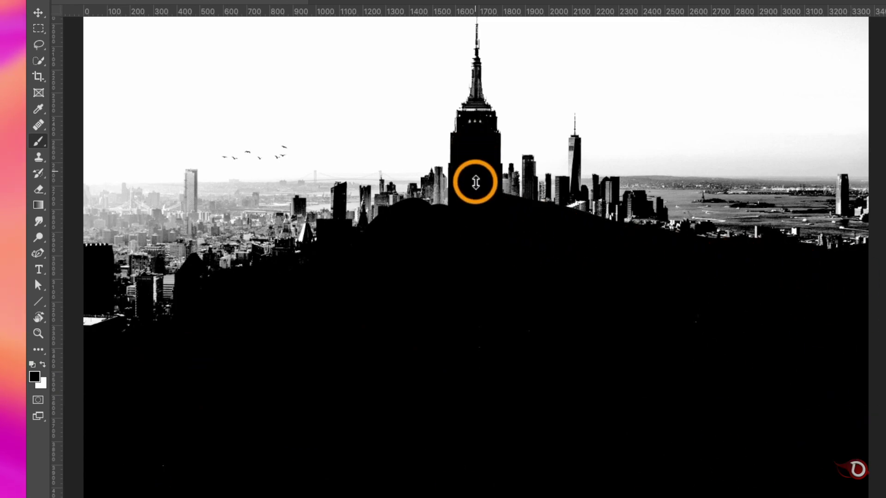
pyautogui.moveTo(88, 321)
pyautogui.mouseDown()
pyautogui.moveTo(93, 312)
pyautogui.moveTo(221, 309)
pyautogui.mouseUp()
# Step: Extend the black paint up to the building edges along the skyline with a smaller brush
pyautogui.press('super+1')
pyautogui.moveTo(577, 256); pyautogui.dragTo(771, 373)
pyautogui.press('[')
pyautogui.press('[')
pyautogui.press('[')
pyautogui.moveTo(618, 333)
pyautogui.mouseDown()
pyautogui.moveTo(617, 306)
pyautogui.moveTo(326, 409)
pyautogui.moveTo(240, 396)
pyautogui.moveTo(199, 369)
pyautogui.moveTo(226, 356)
pyautogui.moveTo(237, 373)
pyautogui.moveTo(280, 375)
pyautogui.moveTo(402, 352)
pyautogui.moveTo(448, 333)
pyautogui.moveTo(326, 345)
pyautogui.moveTo(479, 324)
pyautogui.moveTo(453, 308)
pyautogui.moveTo(266, 317)
pyautogui.moveTo(268, 366)
pyautogui.mouseUp()
pyautogui.moveTo(644, 330); pyautogui.dragTo(747, 307)
# Step: Paint the low rooftops at the photo's left edge and the tall building beside them black with a fine brush
pyautogui.press('super+plus')
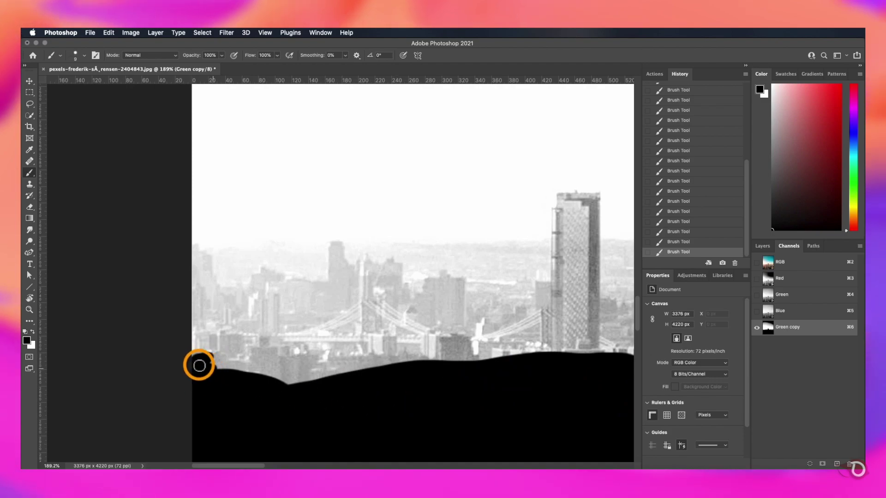
pyautogui.moveTo(200, 366); pyautogui.dragTo(316, 359)
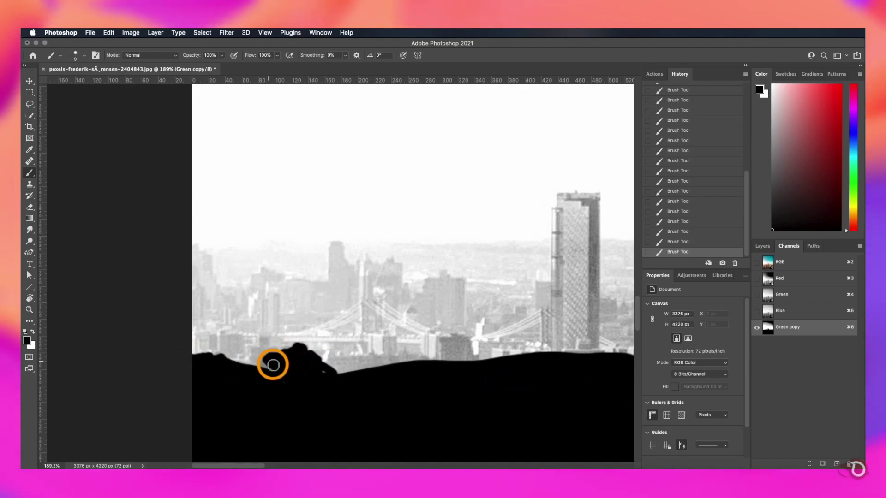
pyautogui.moveTo(251, 359); pyautogui.dragTo(380, 384)
pyautogui.moveTo(334, 364)
pyautogui.mouseDown()
pyautogui.moveTo(540, 358)
pyautogui.moveTo(480, 357)
pyautogui.mouseUp()
pyautogui.moveTo(533, 350); pyautogui.dragTo(558, 336)
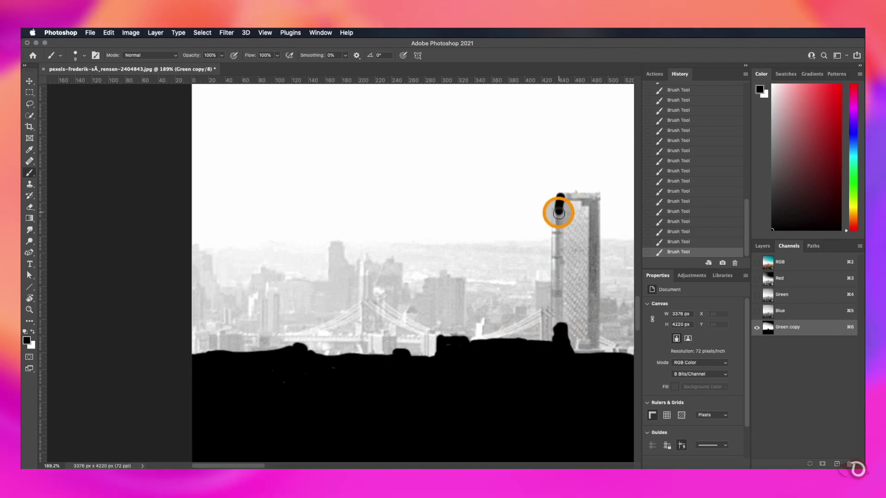
pyautogui.click(342, 297)
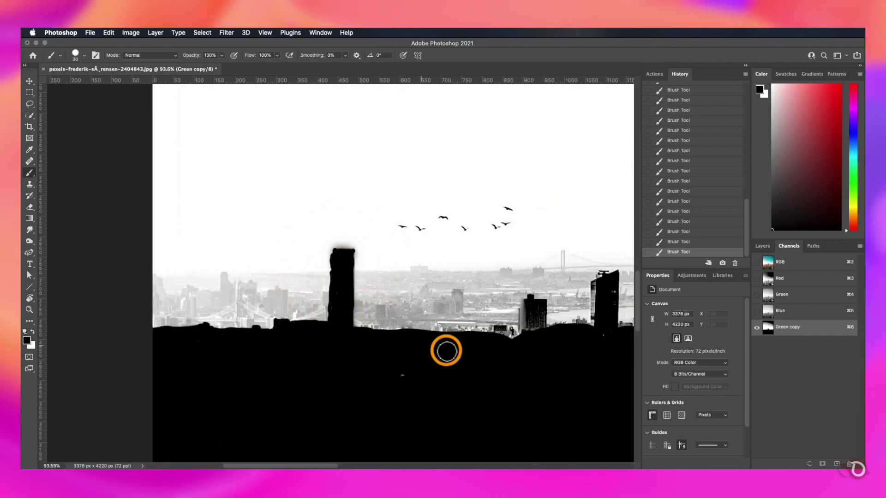
# Step: Blacken the skyline edge and buildings left of the main tower with a 30 px Soft Round brush
pyautogui.rightClick(359, 252)
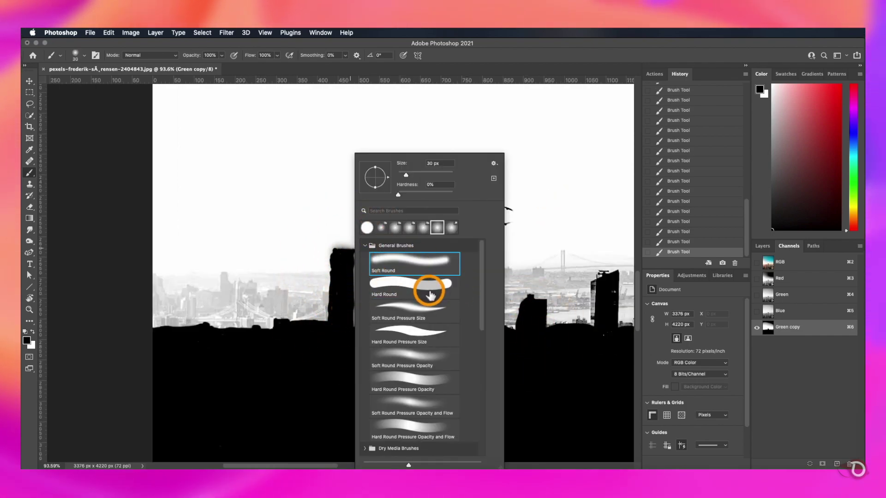
pyautogui.press('Escape')
pyautogui.moveTo(469, 334); pyautogui.dragTo(381, 332)
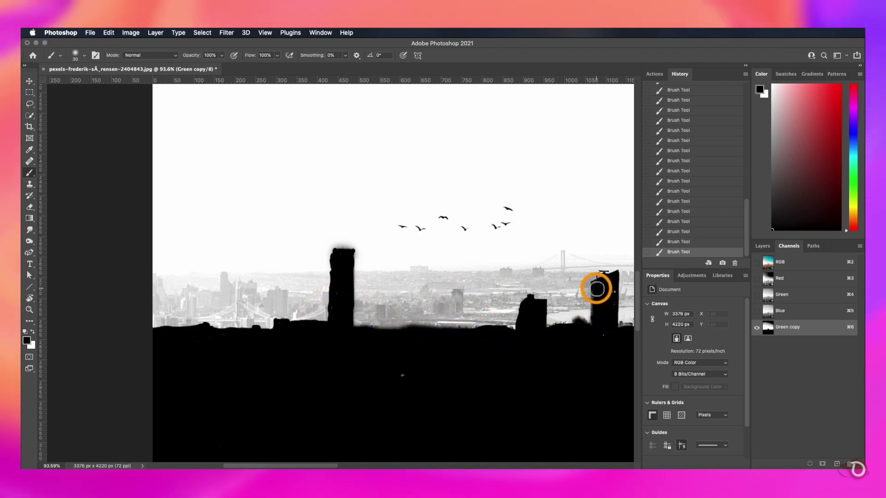
pyautogui.moveTo(595, 297)
pyautogui.mouseDown()
pyautogui.moveTo(605, 314)
pyautogui.moveTo(555, 297)
pyautogui.moveTo(556, 288)
pyautogui.moveTo(585, 313)
pyautogui.moveTo(581, 300)
pyautogui.moveTo(596, 293)
pyautogui.moveTo(497, 260)
pyautogui.moveTo(476, 279)
pyautogui.moveTo(580, 282)
pyautogui.moveTo(591, 272)
pyautogui.moveTo(553, 313)
pyautogui.moveTo(572, 312)
pyautogui.moveTo(552, 319)
pyautogui.moveTo(562, 301)
pyautogui.moveTo(516, 270)
pyautogui.moveTo(411, 273)
pyautogui.moveTo(362, 264)
pyautogui.moveTo(359, 320)
pyautogui.moveTo(451, 321)
pyautogui.moveTo(416, 299)
pyautogui.moveTo(452, 294)
pyautogui.moveTo(381, 311)
pyautogui.moveTo(392, 303)
pyautogui.moveTo(471, 322)
pyautogui.moveTo(524, 282)
pyautogui.moveTo(540, 289)
pyautogui.moveTo(482, 304)
pyautogui.mouseUp()
pyautogui.moveTo(239, 280)
pyautogui.mouseDown()
pyautogui.moveTo(319, 307)
pyautogui.moveTo(171, 283)
pyautogui.moveTo(169, 315)
pyautogui.mouseUp()
pyautogui.moveTo(310, 279); pyautogui.dragTo(312, 295)
pyautogui.click(336, 293)
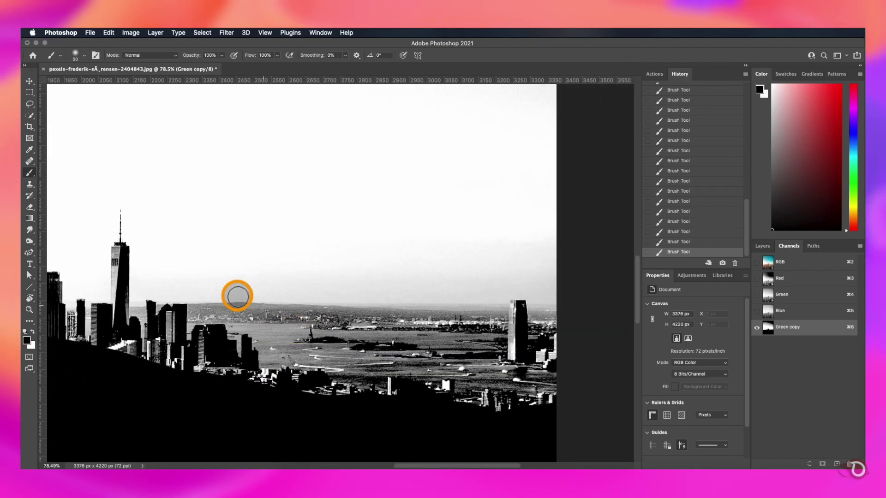
# Step: Paint the bay and distant shoreline right of the towers white with an enlarged soft brush
pyautogui.moveTo(237, 296); pyautogui.dragTo(370, 294)
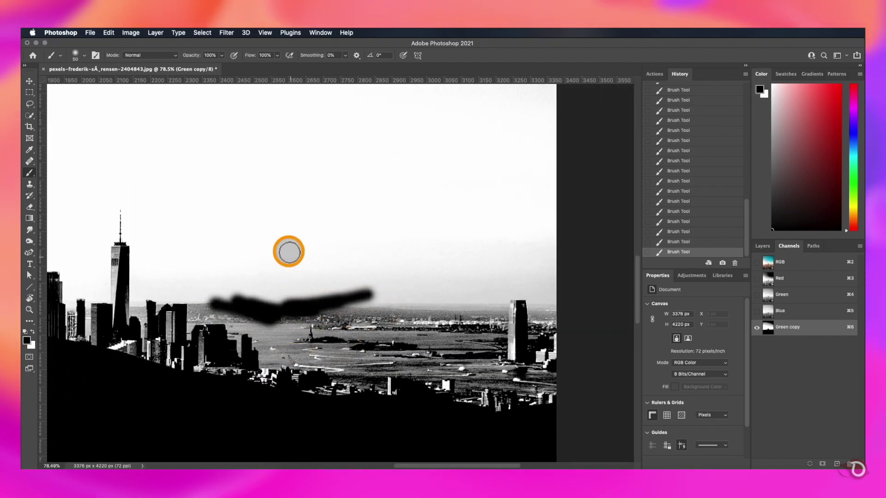
pyautogui.press('x')
pyautogui.press(']')
pyautogui.press(']')
pyautogui.press(']')
pyautogui.press(']')
pyautogui.press(']')
pyautogui.press(']')
pyautogui.moveTo(282, 300)
pyautogui.mouseDown()
pyautogui.moveTo(395, 291)
pyautogui.moveTo(478, 263)
pyautogui.moveTo(307, 278)
pyautogui.moveTo(454, 323)
pyautogui.moveTo(375, 350)
pyautogui.moveTo(286, 351)
pyautogui.moveTo(260, 337)
pyautogui.mouseUp()
pyautogui.press('[')
pyautogui.moveTo(545, 372); pyautogui.dragTo(533, 356)
# Step: Paint the building bases and the low city edge right of the main tower black with a 100 px soft brush
pyautogui.hscroll(-10, 486, 292)
pyautogui.press('x')
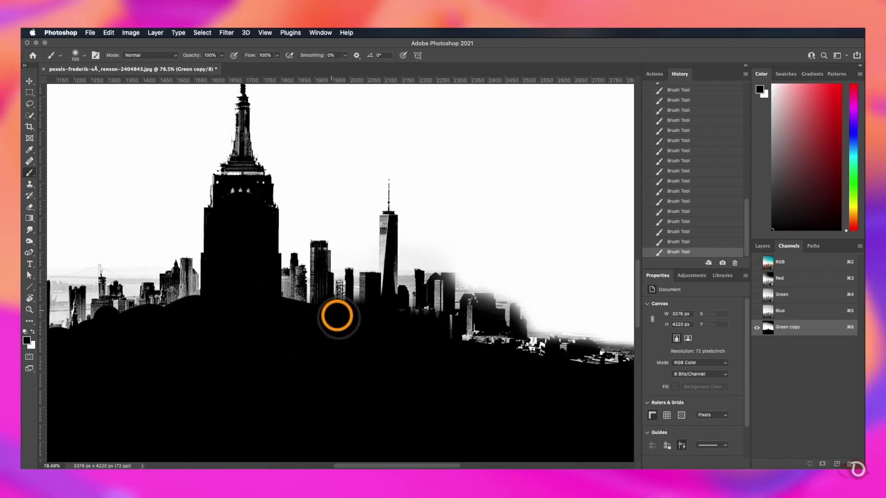
pyautogui.moveTo(340, 317)
pyautogui.mouseDown()
pyautogui.moveTo(475, 306)
pyautogui.moveTo(580, 363)
pyautogui.moveTo(467, 376)
pyautogui.mouseUp()
pyautogui.hscroll(3, 565, 393)
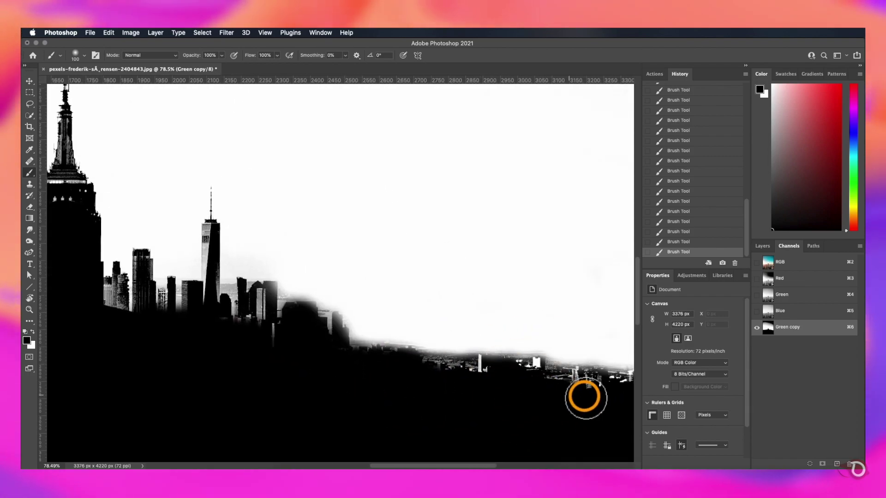
pyautogui.click(600, 401)
# Step: Cover the remaining bright specks along the right-hand city edge with black, using progressively smaller brushes down to 9 px
pyautogui.press('[')
pyautogui.press('[')
pyautogui.press('[')
pyautogui.press('[')
pyautogui.press('[')
pyautogui.press('[')
pyautogui.press('[')
pyautogui.click(482, 371)
pyautogui.press('[')
pyautogui.press('[')
pyautogui.press('[')
pyautogui.click(486, 375)
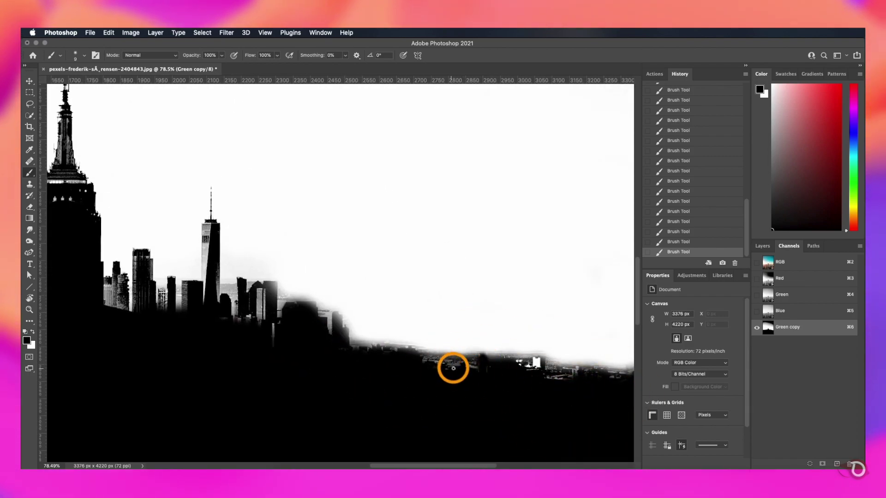
pyautogui.click(535, 365)
pyautogui.click(570, 369)
pyautogui.scroll(-10, 322, 340)
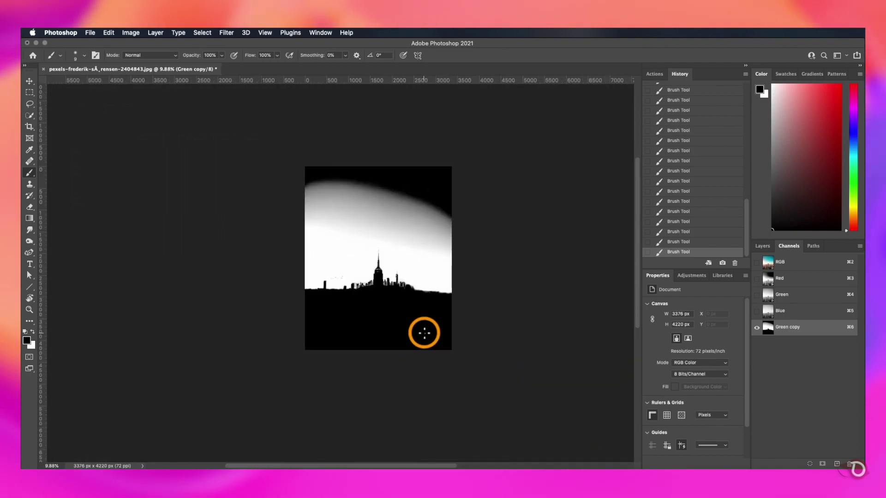
# Step: Lasso the grey and black upper sky in the Green copy channel, fill it with white and deselect
pyautogui.click(30, 105)
pyautogui.moveTo(300, 92); pyautogui.dragTo(85, 340)
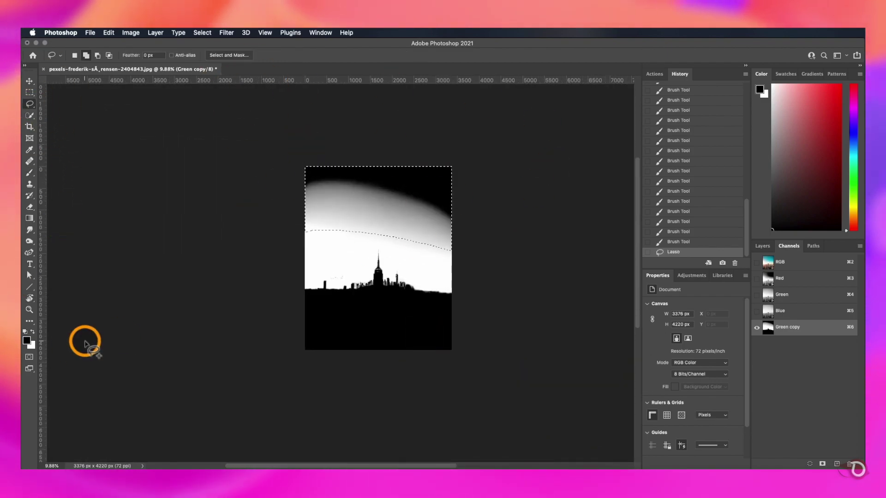
pyautogui.press('super+BackSpace')
pyautogui.press('super+d')
# Step: Paint the remaining soft grey band across the sky above the skyline white with an enlarged brush
pyautogui.scroll(5, 492, 271)
pyautogui.press('b')
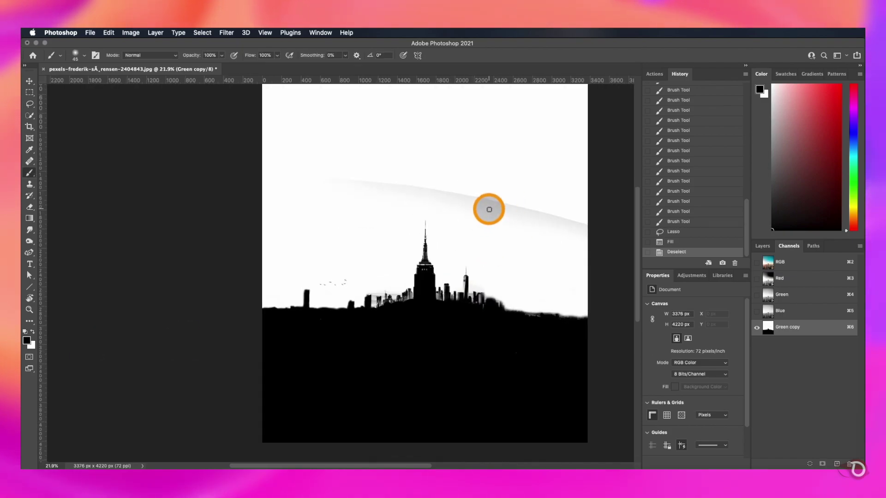
pyautogui.press('x')
pyautogui.press(']')
pyautogui.press(']')
pyautogui.press(']')
pyautogui.press(']')
pyautogui.press(']')
pyautogui.press(']')
pyautogui.press(']')
pyautogui.press(']')
pyautogui.press(']')
pyautogui.press(']')
pyautogui.moveTo(541, 231)
pyautogui.mouseDown()
pyautogui.moveTo(454, 198)
pyautogui.moveTo(351, 224)
pyautogui.mouseUp()
pyautogui.moveTo(351, 224); pyautogui.dragTo(264, 250)
pyautogui.moveTo(571, 201); pyautogui.dragTo(529, 261)
# Step: Load the Green copy channel as a selection and add it to the city photo as an inverted layer mask
pyautogui.press('super+minus')
pyautogui.press('super+plus')
pyautogui.click(30, 82)
pyautogui.keyDown('super'); pyautogui.click(768, 329); pyautogui.keyUp('super')
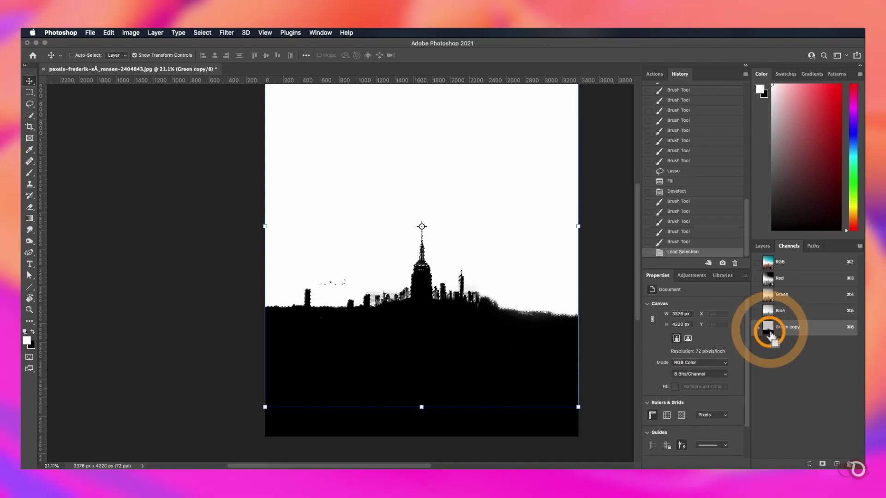
pyautogui.scroll(-2, 411, 307)
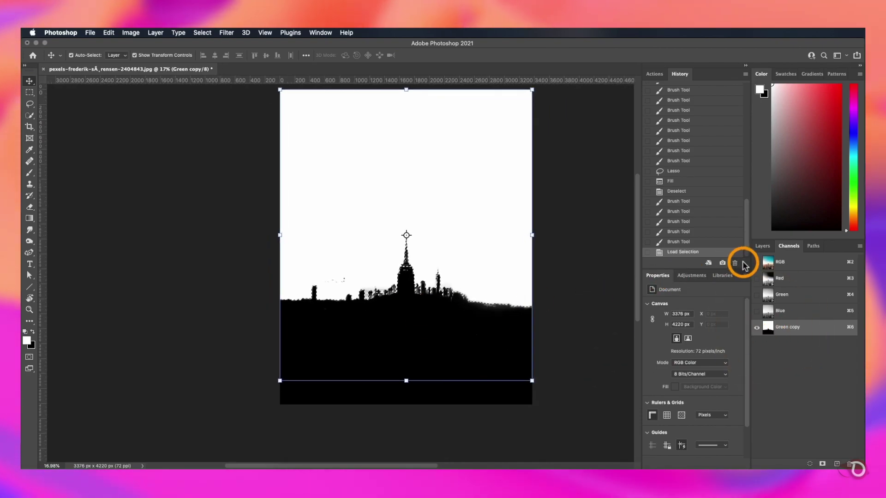
pyautogui.click(758, 265)
pyautogui.click(762, 245)
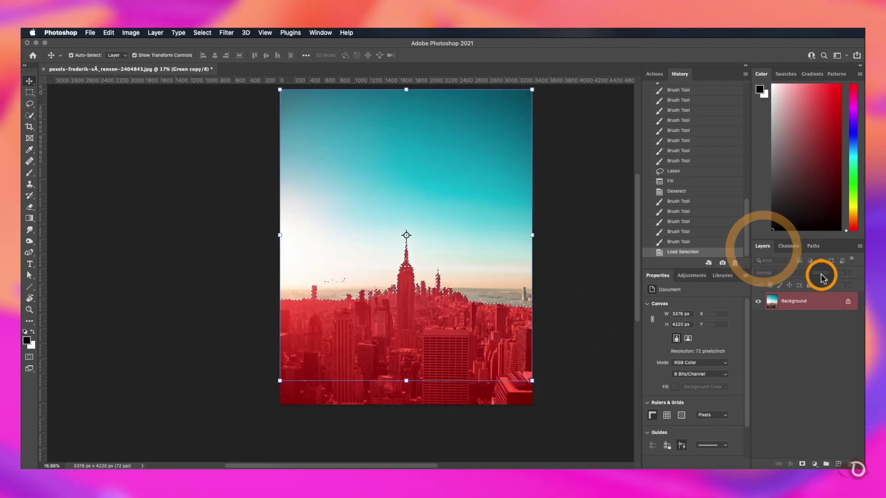
pyautogui.click(802, 464)
pyautogui.press('super+i')
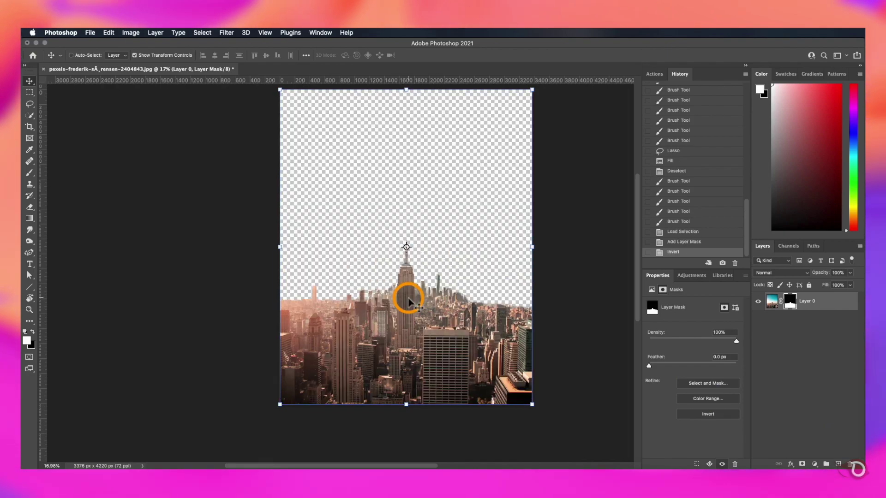
# Step: Add a white Solid Color fill layer and place it below Layer 0
pyautogui.press('super+0')
pyautogui.click(814, 464)
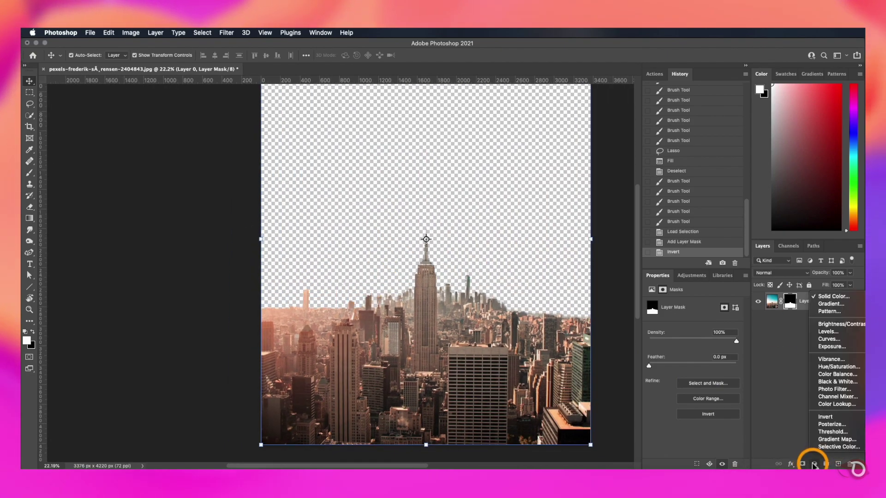
pyautogui.click(852, 298)
pyautogui.moveTo(627, 267); pyautogui.dragTo(568, 118)
pyautogui.click(829, 165)
pyautogui.moveTo(825, 300); pyautogui.dragTo(825, 343)
# Step: Paint black on Layer 0's mask with a small brush to hide the haze between the distant towers right of the main tower
pyautogui.scroll(10, 309, 261)
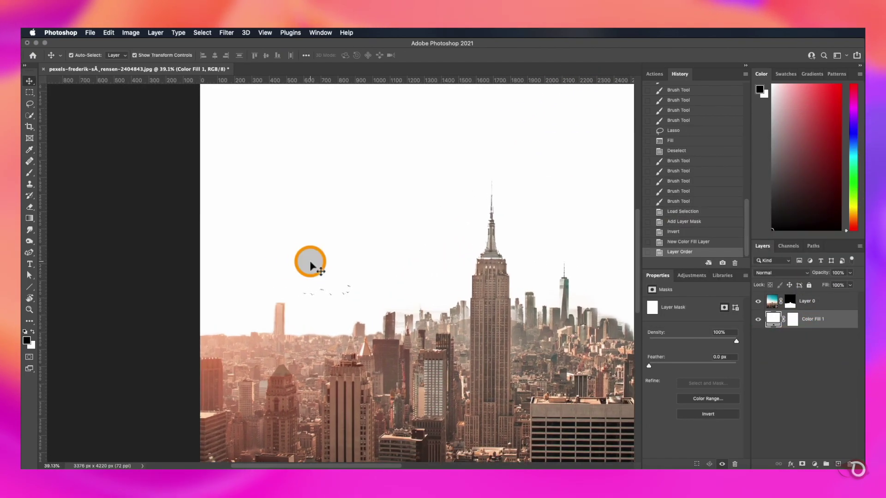
pyautogui.click(791, 304)
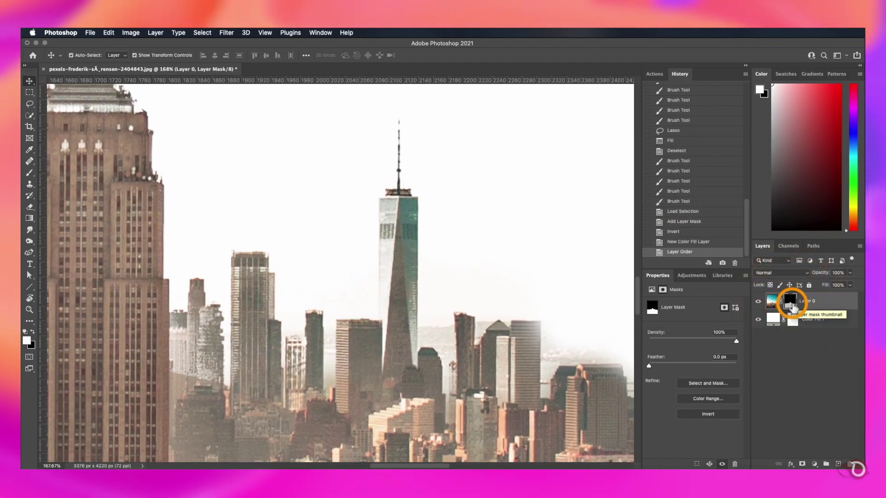
pyautogui.press('[')
pyautogui.press('[')
pyautogui.press('[')
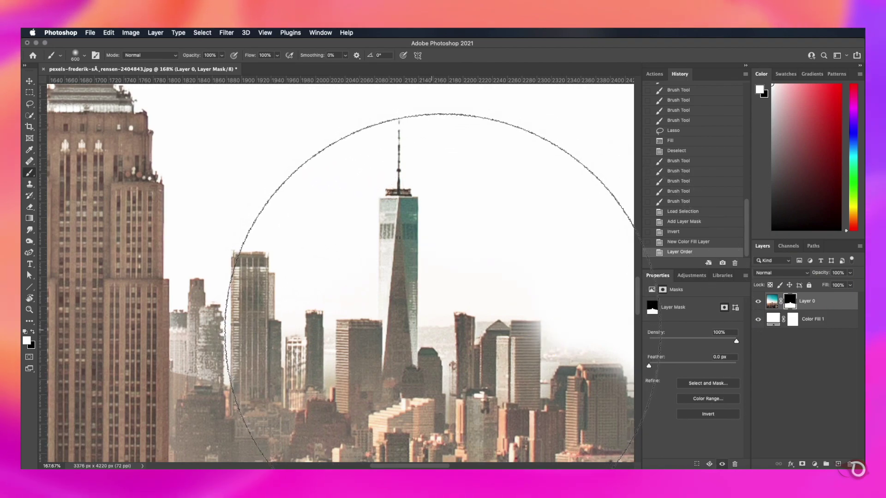
pyautogui.press('[')
pyautogui.press('[')
pyautogui.press('[')
pyautogui.press('[')
pyautogui.press('[')
pyautogui.press('[')
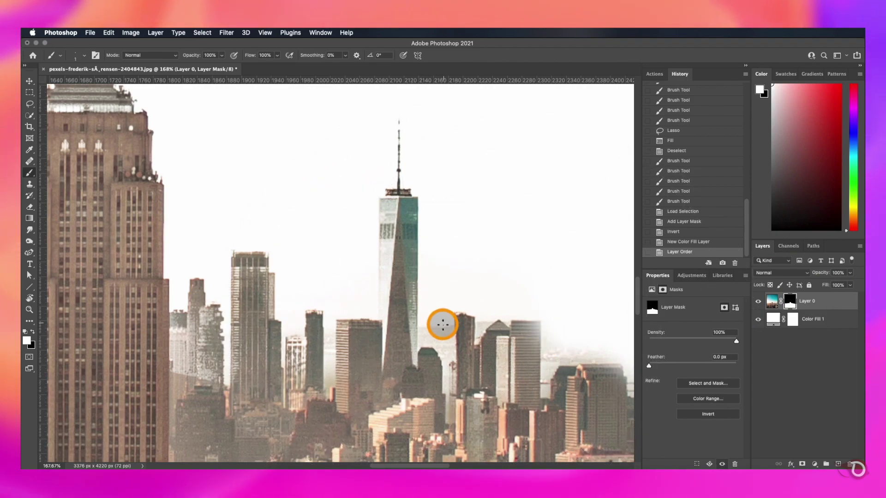
pyautogui.press(']')
pyautogui.press(']')
pyautogui.press('x')
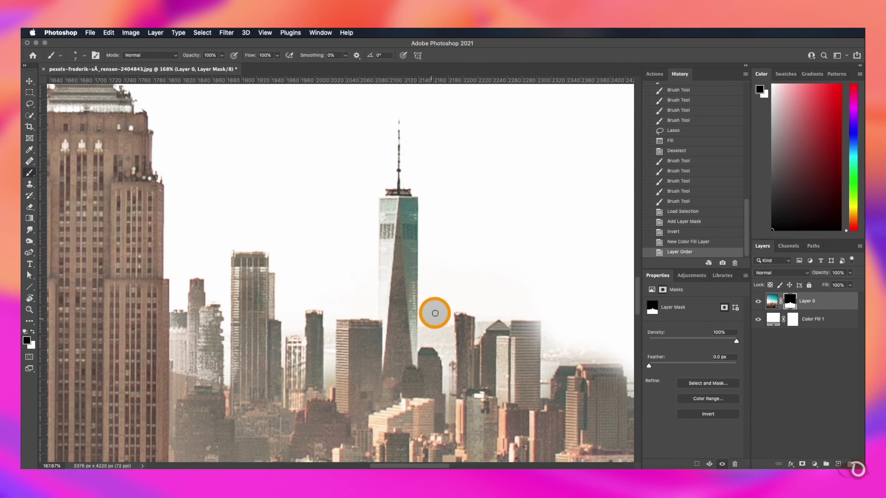
pyautogui.moveTo(422, 341)
pyautogui.mouseDown()
pyautogui.moveTo(447, 322)
pyautogui.moveTo(449, 364)
pyautogui.mouseUp()
pyautogui.click(329, 386)
pyautogui.moveTo(547, 385); pyautogui.dragTo(595, 358)
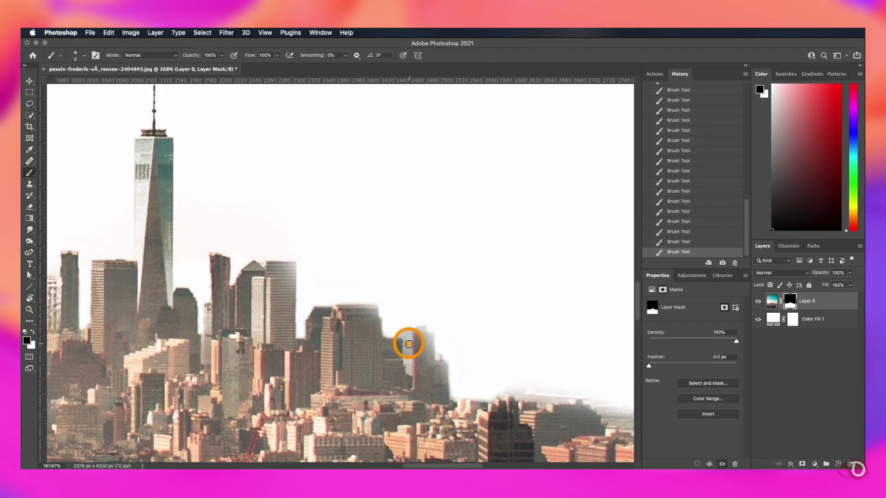
# Step: Mask out the leftover haze along the city's right-hand shoreline with a 20 px brush
pyautogui.hscroll(6, 409, 345)
pyautogui.scroll(-2, 408, 345)
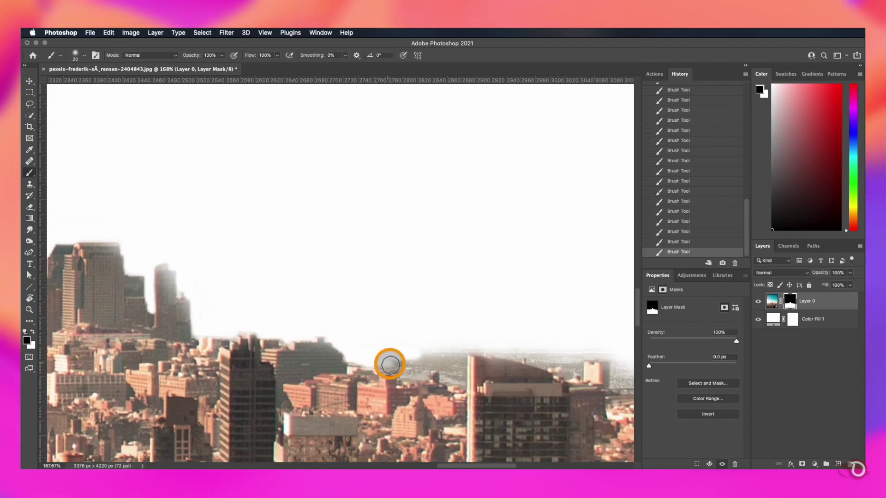
pyautogui.hscroll(6, 352, 348)
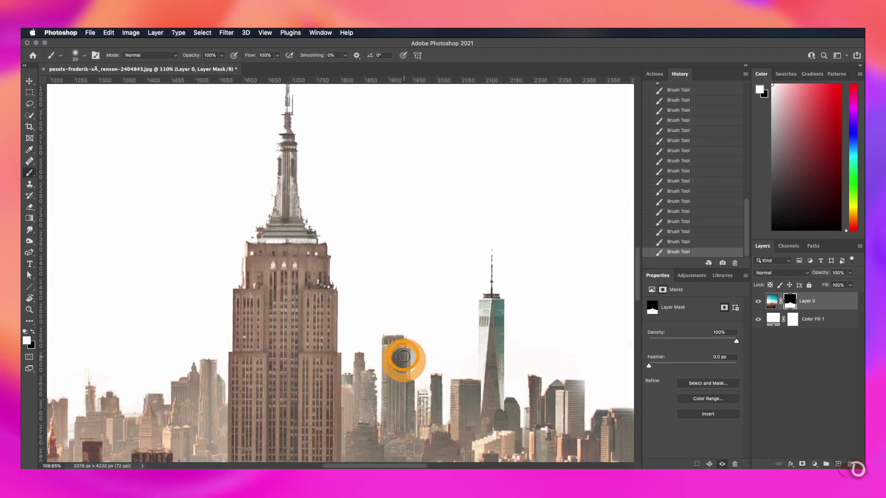
# Step: Paint white on Layer 0's mask over the distant glass tower and the main tower's spire, undoing the last two changes
pyautogui.moveTo(490, 400); pyautogui.dragTo(492, 308)
pyautogui.click(282, 180)
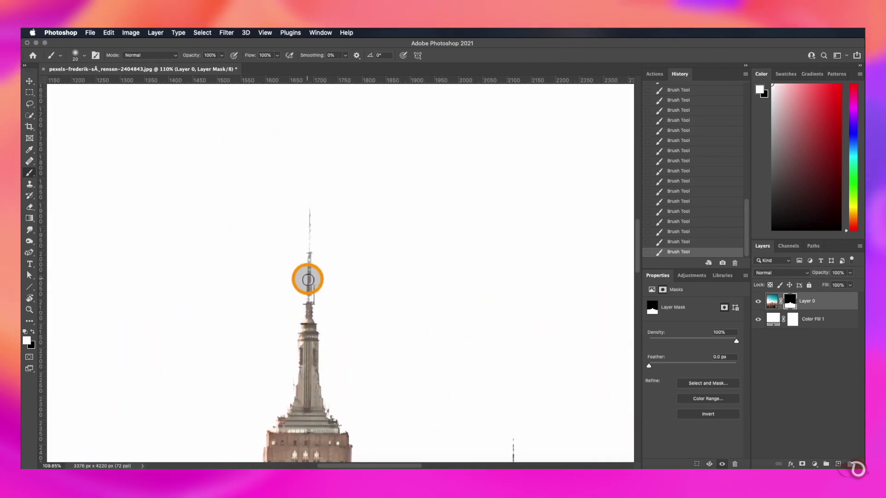
pyautogui.press('super+z')
pyautogui.press('super+z')
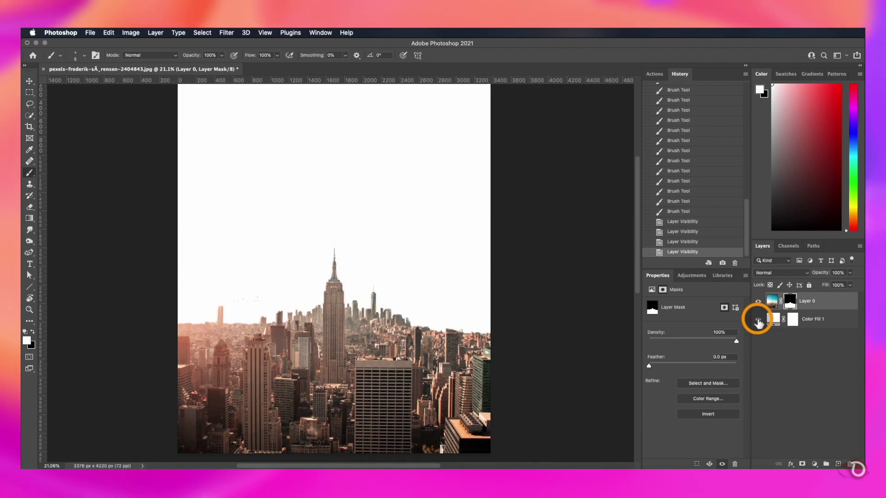
pyautogui.press('super+minus')
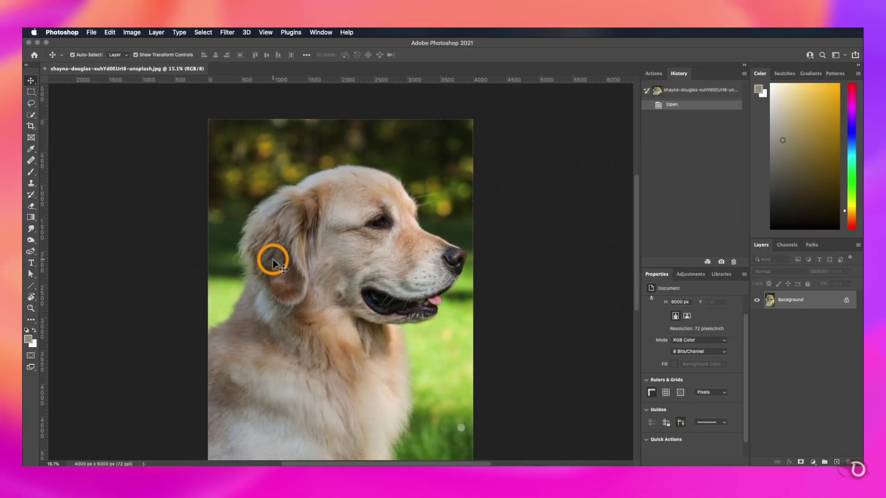
# Step: Examine the golden retriever photo, checking the fur edges and whiskers against the blurred background
pyautogui.scroll(-2, 273, 260)
pyautogui.scroll(-4, 273, 261)
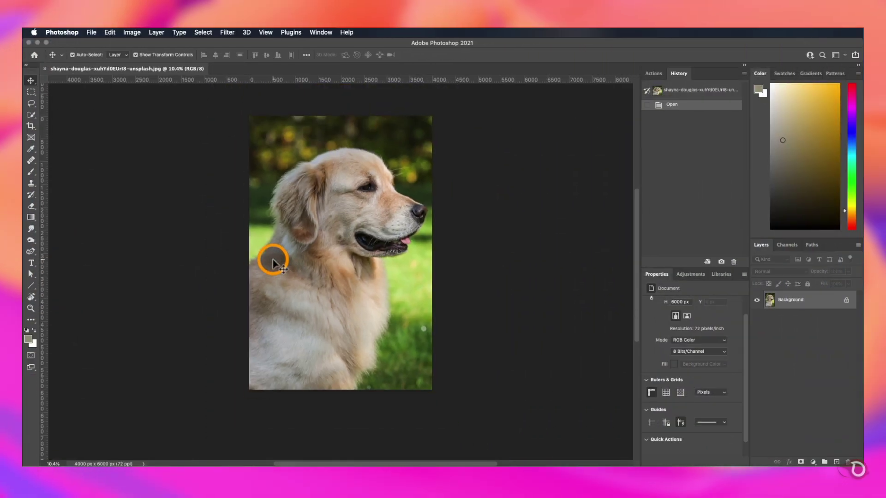
pyautogui.scroll(1, 273, 261)
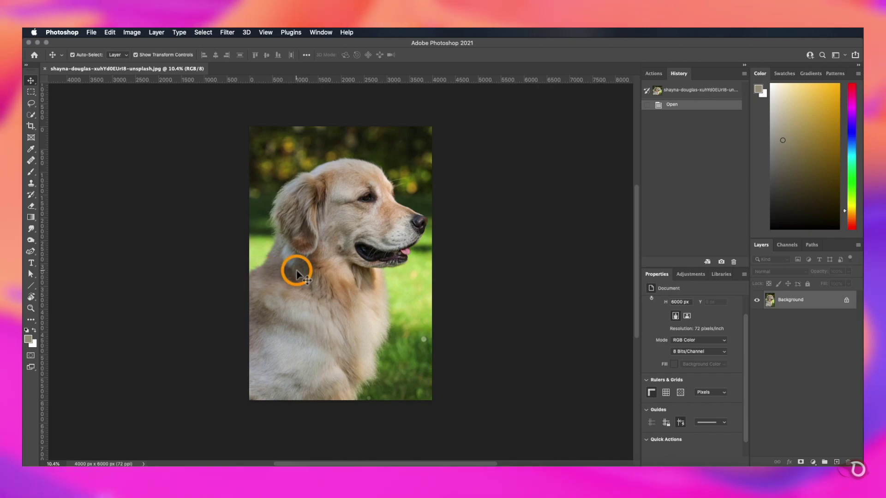
pyautogui.scroll(5, 296, 269)
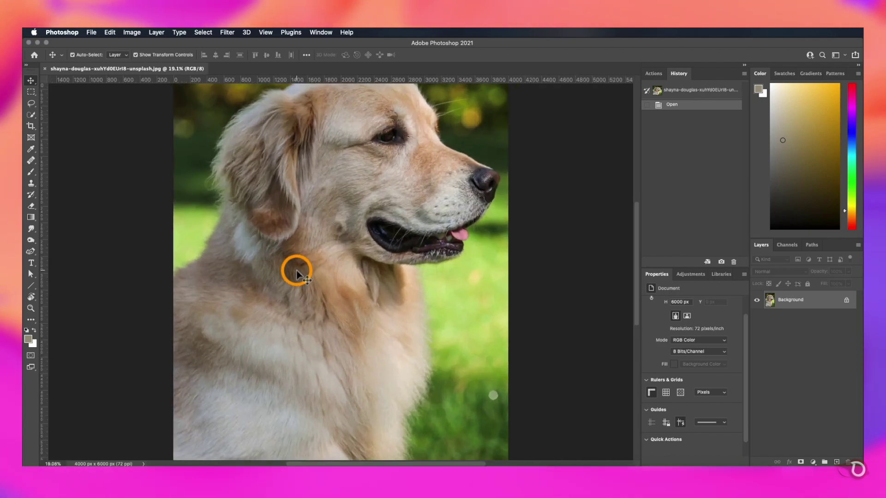
pyautogui.scroll(4, 296, 270)
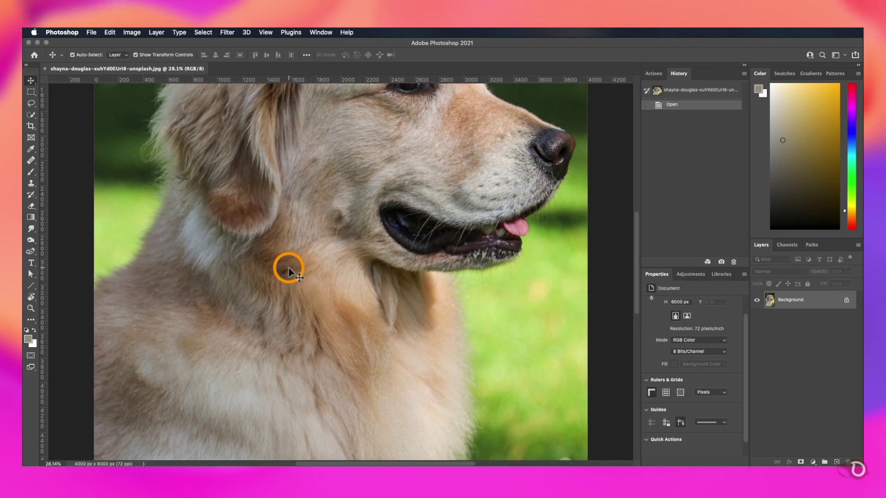
pyautogui.scroll(5, 289, 271)
pyautogui.scroll(1, 289, 272)
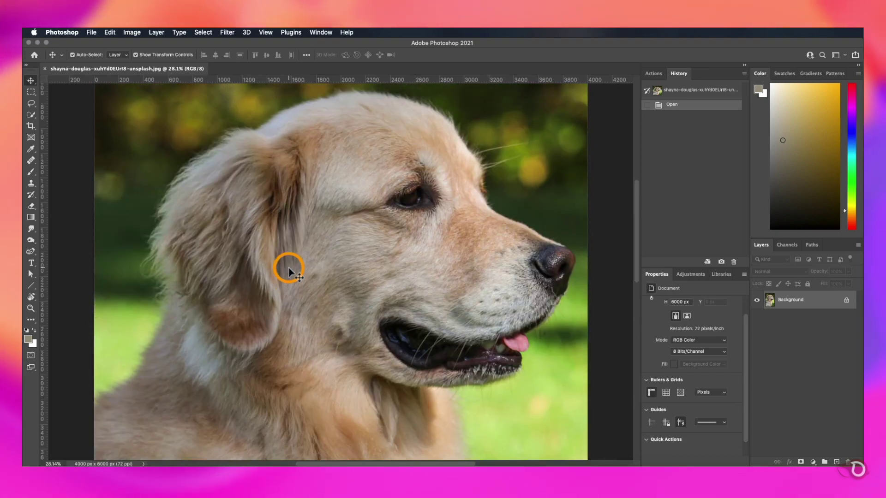
pyautogui.scroll(-1, 289, 271)
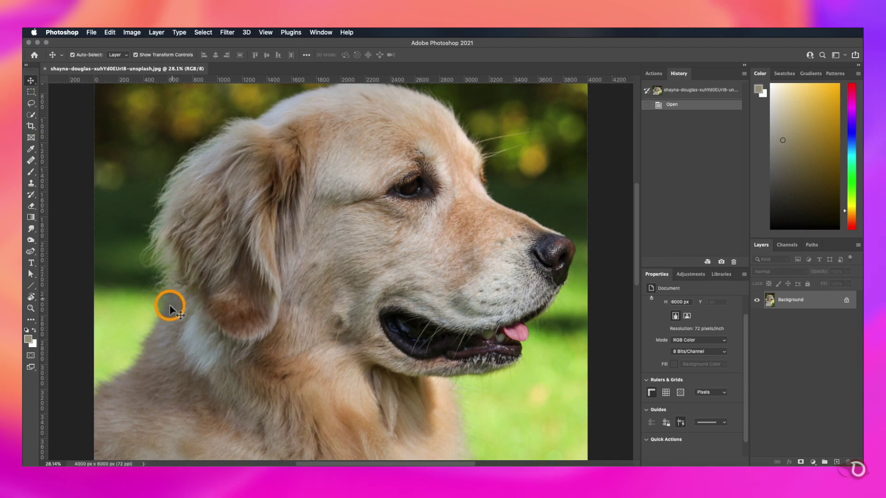
pyautogui.scroll(-10, 149, 346)
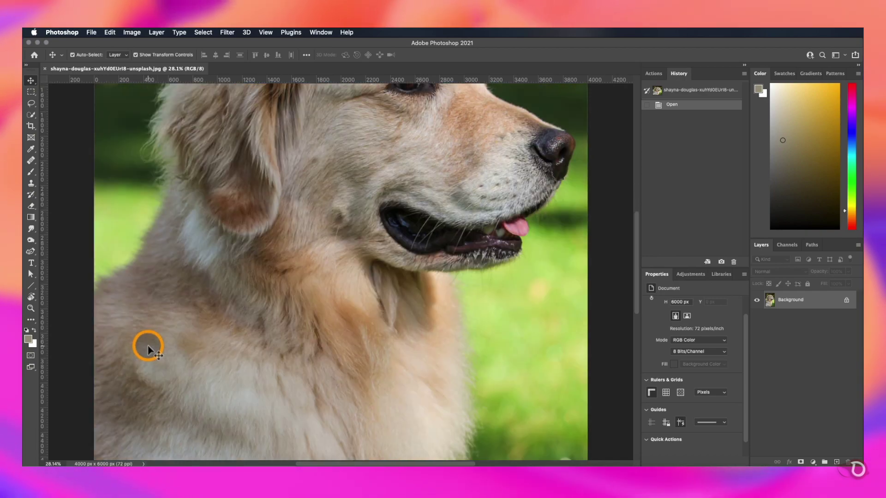
pyautogui.scroll(-20, 148, 342)
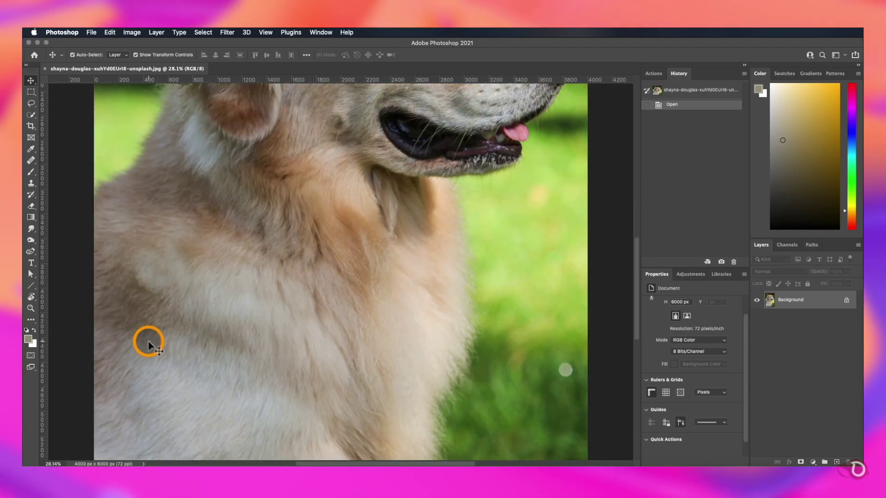
pyautogui.scroll(20, 148, 340)
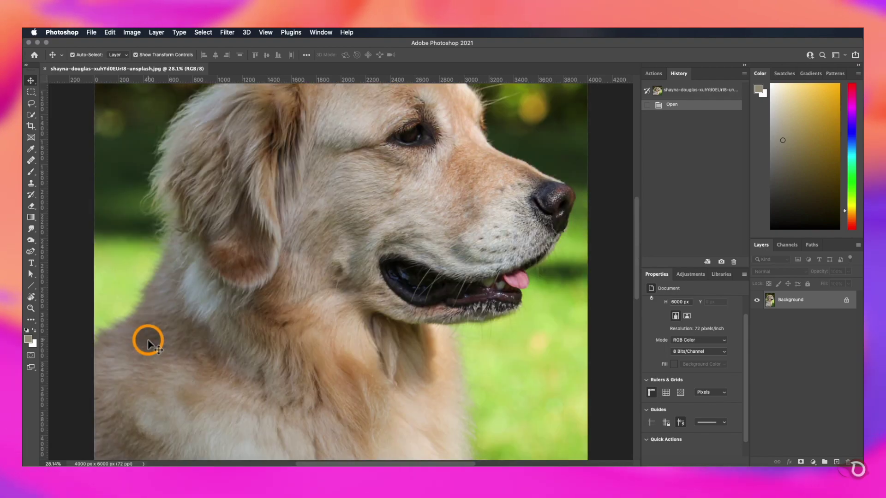
pyautogui.scroll(2, 148, 342)
pyautogui.scroll(-3, 148, 341)
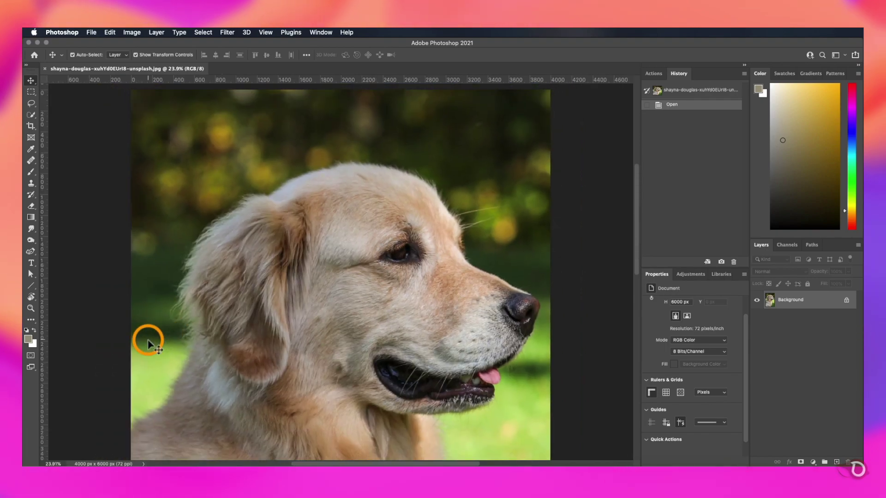
pyautogui.scroll(-4, 148, 342)
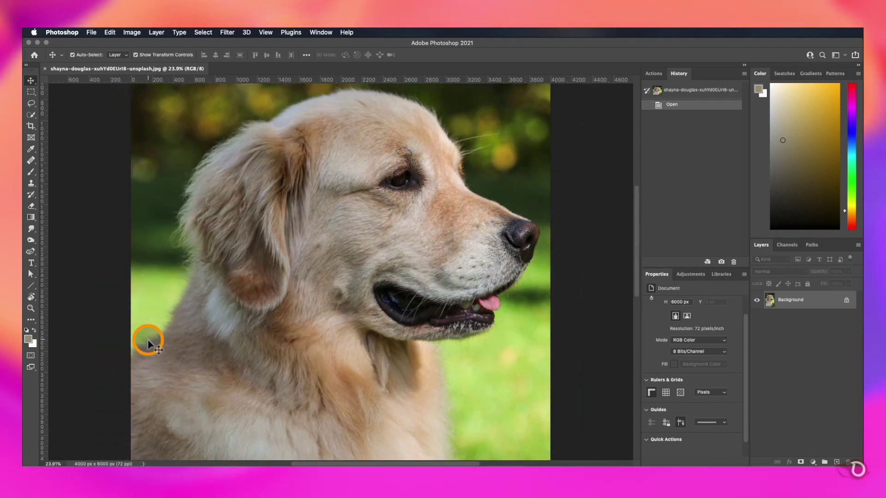
pyautogui.scroll(-1, 148, 342)
pyautogui.scroll(-3, 147, 342)
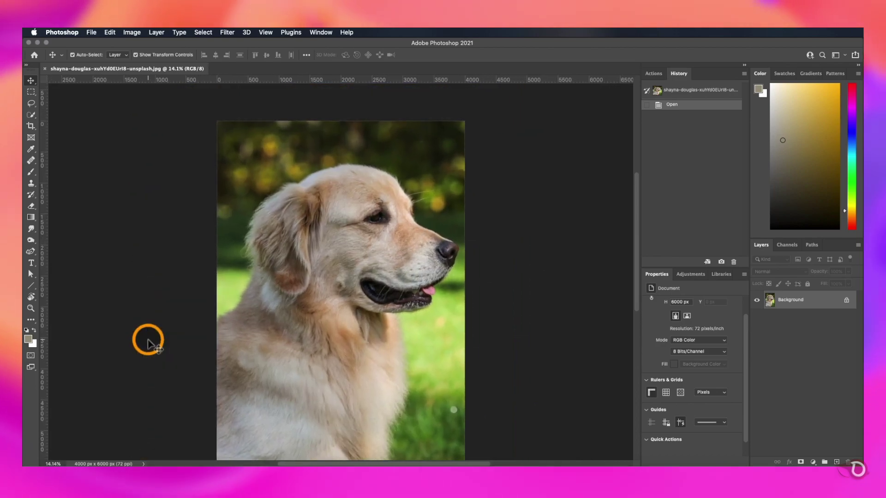
pyautogui.scroll(-2, 148, 341)
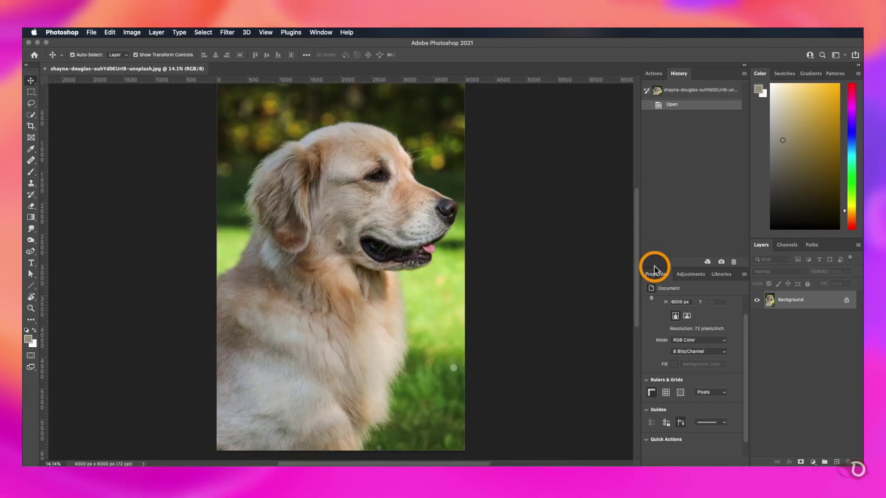
# Step: Compare the dog photo's Red, Green and Blue channels and duplicate the Blue channel
pyautogui.click(788, 248)
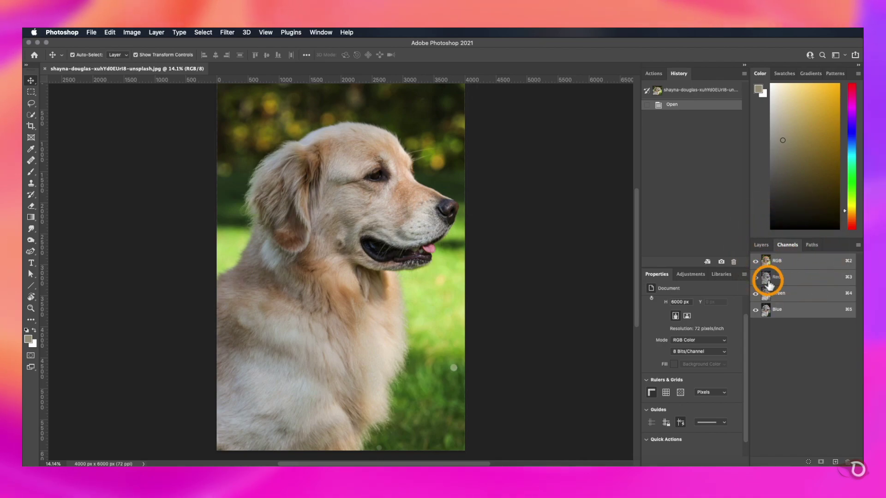
pyautogui.click(771, 279)
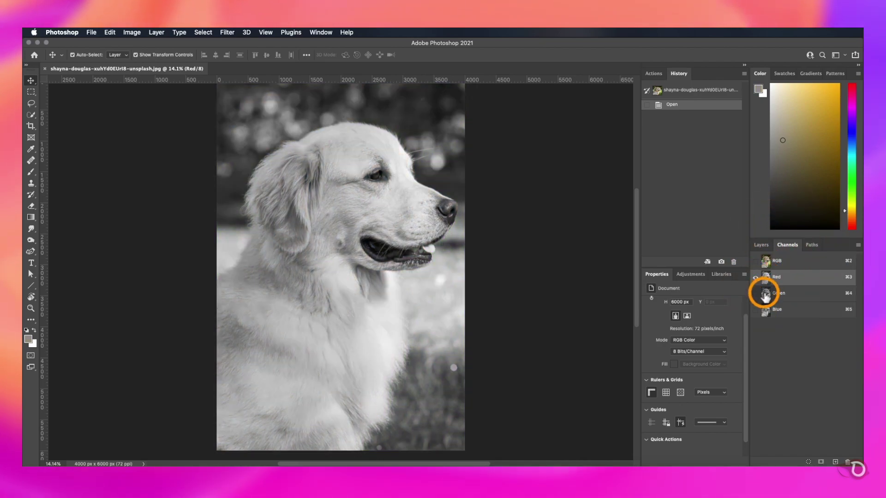
pyautogui.click(766, 296)
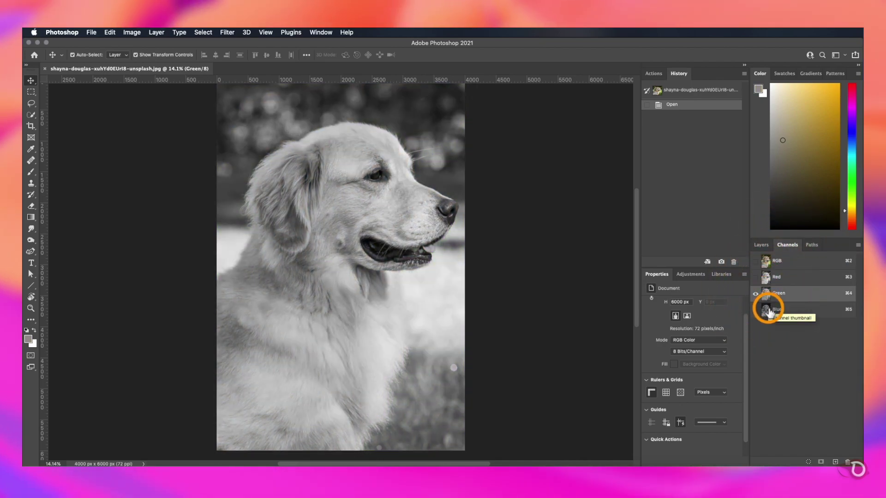
pyautogui.click(768, 312)
pyautogui.moveTo(767, 313); pyautogui.dragTo(835, 462)
pyautogui.scroll(4, 413, 226)
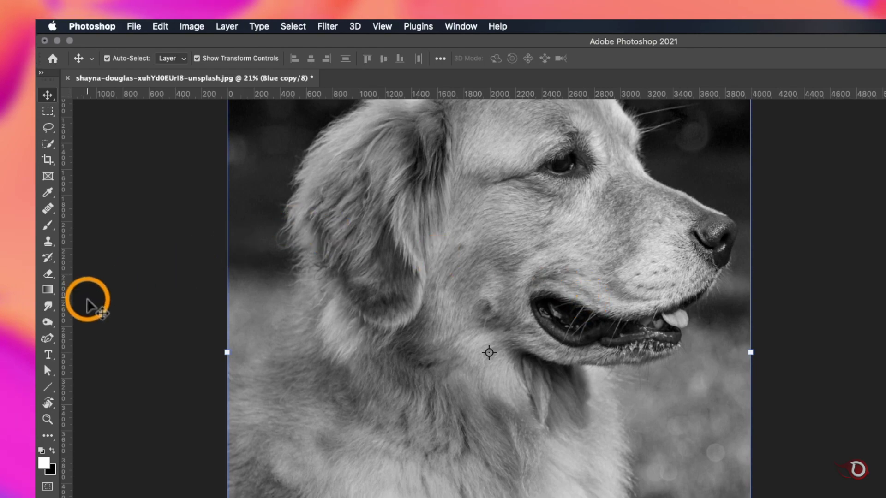
# Step: Burn the shadows at 20% exposure with a 500 px brush around the dog's neck, head and muzzle in the Blue copy channel
pyautogui.click(47, 322)
pyautogui.click(178, 36)
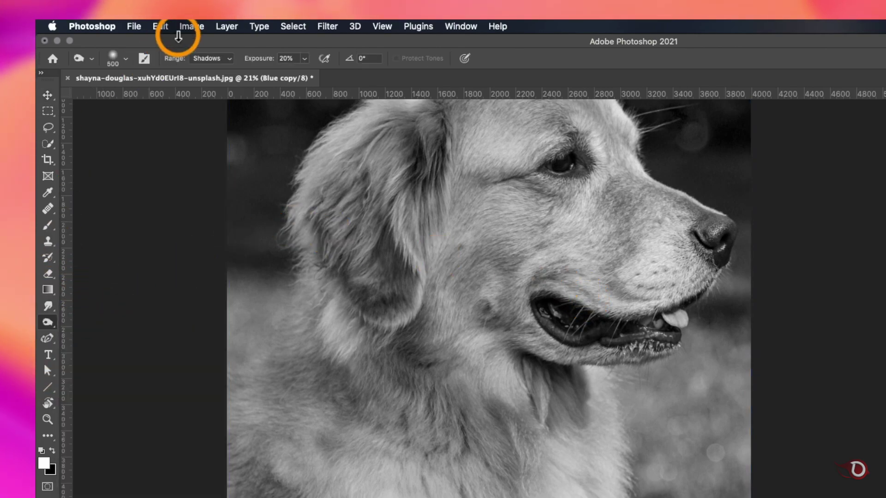
pyautogui.scroll(5, 341, 257)
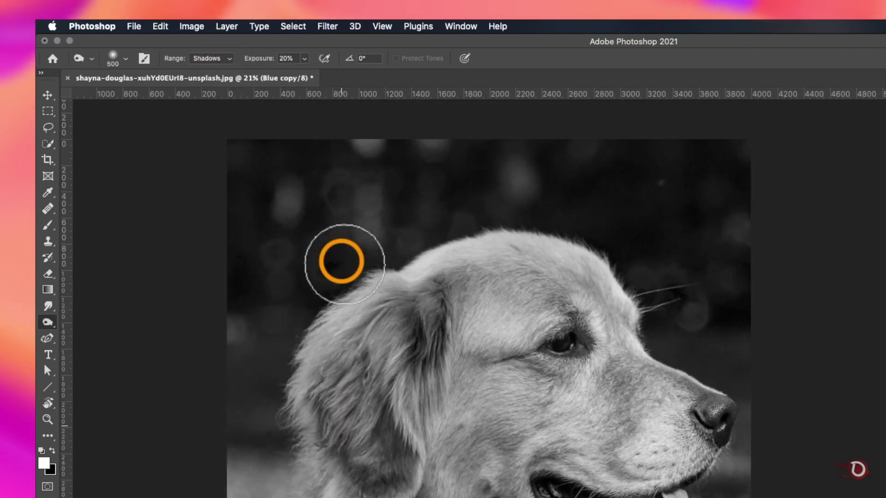
pyautogui.moveTo(331, 275)
pyautogui.mouseDown()
pyautogui.moveTo(357, 257)
pyautogui.moveTo(282, 328)
pyautogui.moveTo(277, 323)
pyautogui.moveTo(271, 466)
pyautogui.mouseUp()
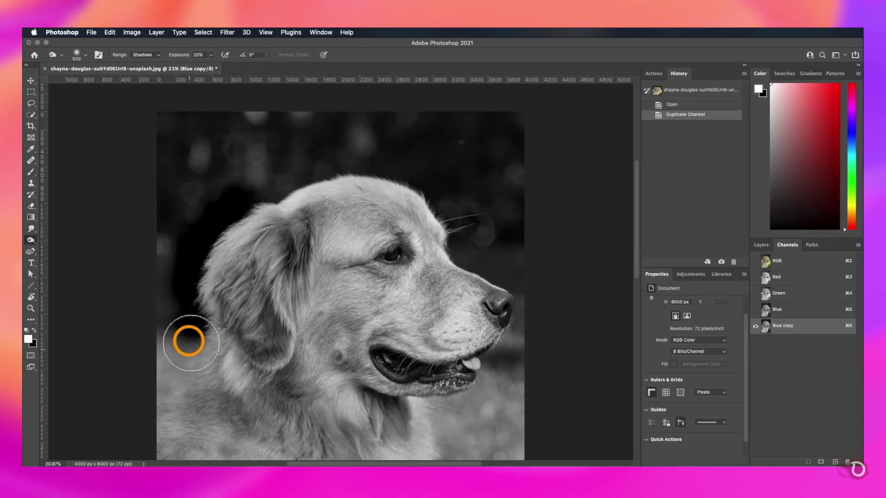
pyautogui.moveTo(191, 343); pyautogui.dragTo(189, 361)
pyautogui.scroll(-3, 184, 360)
pyautogui.click(161, 277)
pyautogui.click(180, 245)
pyautogui.scroll(2, 180, 245)
pyautogui.click(266, 146)
pyautogui.moveTo(273, 143); pyautogui.dragTo(383, 133)
pyautogui.moveTo(431, 152)
pyautogui.mouseDown()
pyautogui.moveTo(506, 209)
pyautogui.moveTo(508, 301)
pyautogui.moveTo(490, 333)
pyautogui.moveTo(460, 360)
pyautogui.mouseUp()
# Step: Burn the background just beneath the dog's chin with a smaller 200 px brush
pyautogui.press('[')
pyautogui.press('[')
pyautogui.press('[')
pyautogui.press('[')
pyautogui.press('[')
pyautogui.press('[')
pyautogui.press('[')
pyautogui.press('[')
pyautogui.press('super+equal')
pyautogui.moveTo(533, 347)
pyautogui.mouseDown()
pyautogui.moveTo(553, 345)
pyautogui.moveTo(536, 362)
pyautogui.mouseUp()
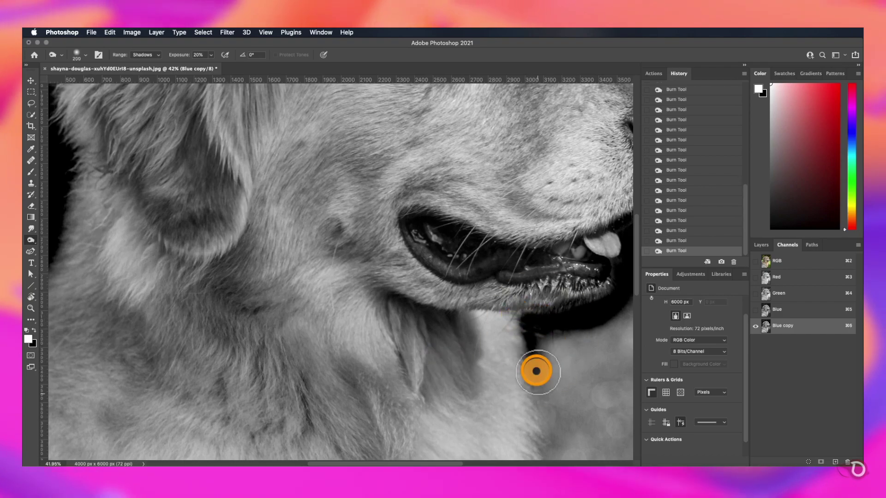
# Step: Burn the background down along the front of the dog's chest with a larger brush
pyautogui.press(']')
pyautogui.press(']')
pyautogui.press(']')
pyautogui.press(']')
pyautogui.press(']')
pyautogui.scroll(-3, 536, 361)
pyautogui.scroll(-4, 482, 354)
pyautogui.moveTo(484, 323); pyautogui.dragTo(490, 388)
pyautogui.moveTo(491, 351); pyautogui.dragTo(461, 399)
pyautogui.scroll(-2, 459, 388)
pyautogui.moveTo(454, 350); pyautogui.dragTo(420, 414)
# Step: Dodge the highlights at 20% exposure with a 300 px brush along the fur of the ear, neck and back
pyautogui.scroll(10, 419, 413)
pyautogui.scroll(-3, 480, 281)
pyautogui.moveTo(31, 244); pyautogui.dragTo(53, 233)
pyautogui.scroll(3, 249, 202)
pyautogui.moveTo(201, 167)
pyautogui.mouseDown()
pyautogui.moveTo(197, 206)
pyautogui.moveTo(205, 255)
pyautogui.mouseUp()
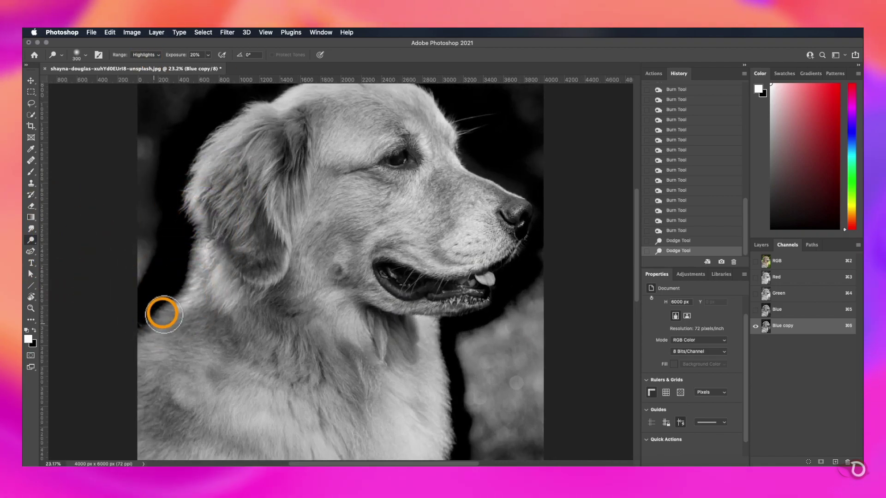
pyautogui.moveTo(149, 329); pyautogui.dragTo(142, 336)
pyautogui.moveTo(157, 325)
pyautogui.mouseDown()
pyautogui.moveTo(151, 334)
pyautogui.moveTo(167, 312)
pyautogui.mouseUp()
# Step: Dodge the fur edge over the top of the dog's head and down its forehead and muzzle
pyautogui.scroll(3, 233, 178)
pyautogui.moveTo(242, 163); pyautogui.dragTo(259, 151)
pyautogui.moveTo(263, 145)
pyautogui.mouseDown()
pyautogui.moveTo(411, 133)
pyautogui.moveTo(436, 157)
pyautogui.mouseUp()
pyautogui.moveTo(445, 174)
pyautogui.mouseDown()
pyautogui.moveTo(468, 165)
pyautogui.moveTo(460, 191)
pyautogui.moveTo(479, 238)
pyautogui.moveTo(516, 245)
pyautogui.moveTo(497, 293)
pyautogui.moveTo(514, 283)
pyautogui.mouseUp()
# Step: Dodge the fur edge from under the chin down the front of the dog's chest
pyautogui.moveTo(421, 345)
pyautogui.mouseDown()
pyautogui.moveTo(472, 338)
pyautogui.moveTo(454, 342)
pyautogui.mouseUp()
pyautogui.scroll(-3, 433, 313)
pyautogui.moveTo(432, 297)
pyautogui.mouseDown()
pyautogui.moveTo(436, 276)
pyautogui.moveTo(440, 384)
pyautogui.moveTo(430, 414)
pyautogui.moveTo(420, 414)
pyautogui.moveTo(416, 323)
pyautogui.moveTo(412, 370)
pyautogui.moveTo(374, 413)
pyautogui.mouseUp()
pyautogui.click(421, 417)
pyautogui.scroll(-3, 420, 414)
pyautogui.scroll(5, 395, 350)
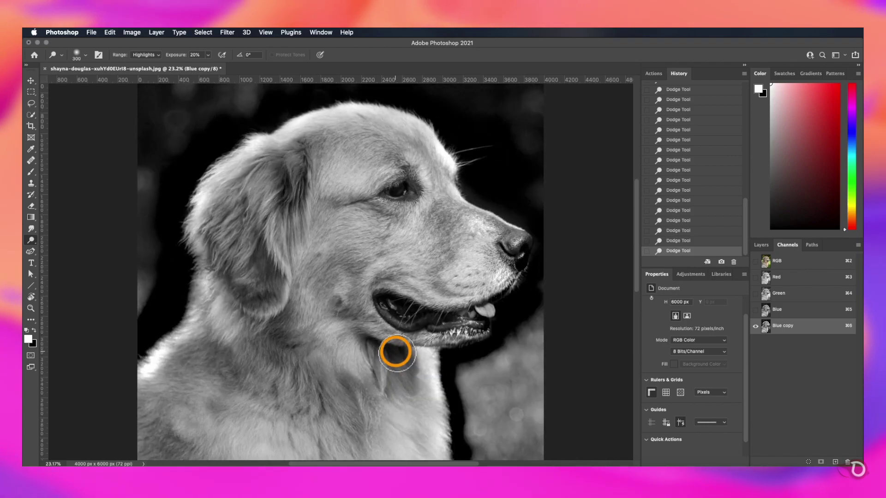
# Step: Burn the background behind the dog's ear and neck once more with a 200 px brush
pyautogui.rightClick(31, 240)
pyautogui.click(69, 244)
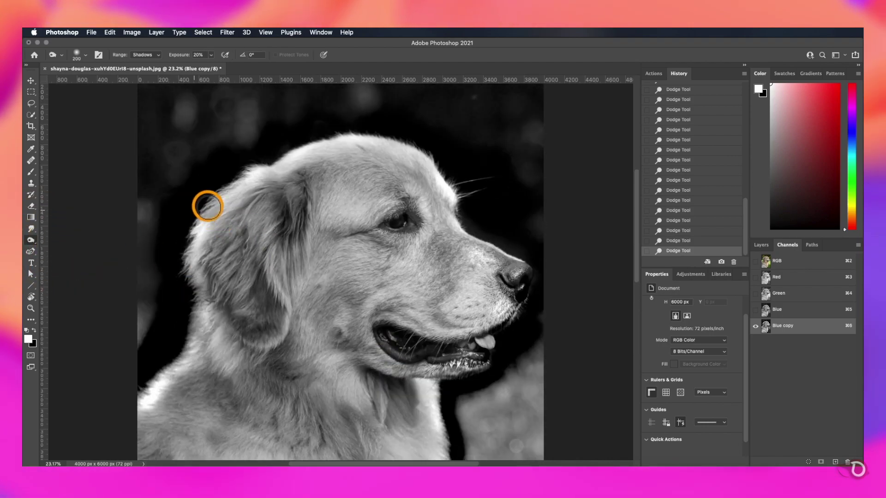
pyautogui.click(208, 205)
pyautogui.click(182, 247)
pyautogui.click(190, 303)
pyautogui.click(178, 341)
pyautogui.click(188, 319)
# Step: Dodge the fur edge at the back of the dog's neck, just below the ear
pyautogui.rightClick(30, 240)
pyautogui.click(61, 238)
pyautogui.moveTo(187, 338); pyautogui.dragTo(183, 363)
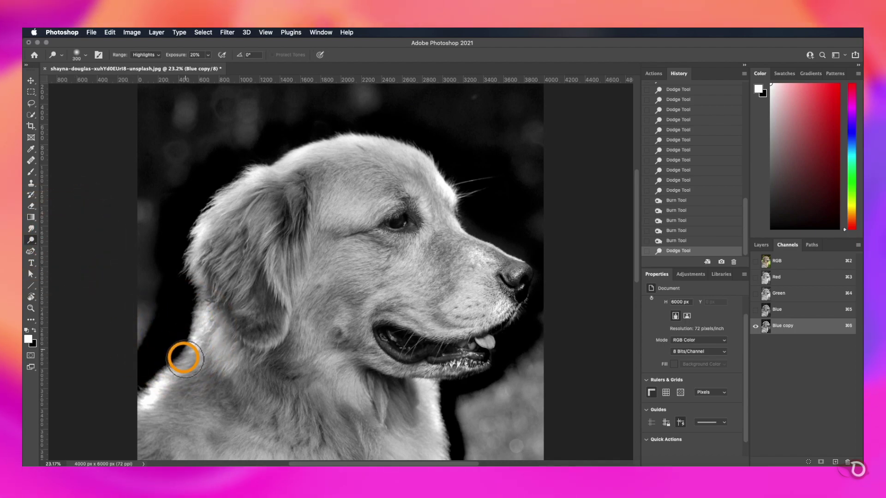
pyautogui.click(183, 363)
# Step: Lasso the background around the dog's outline, nudge the selection outline, fill it with black and deselect
pyautogui.scroll(-3, 387, 281)
pyautogui.scroll(-2, 388, 281)
pyautogui.scroll(3, 388, 281)
pyautogui.scroll(-4, 388, 281)
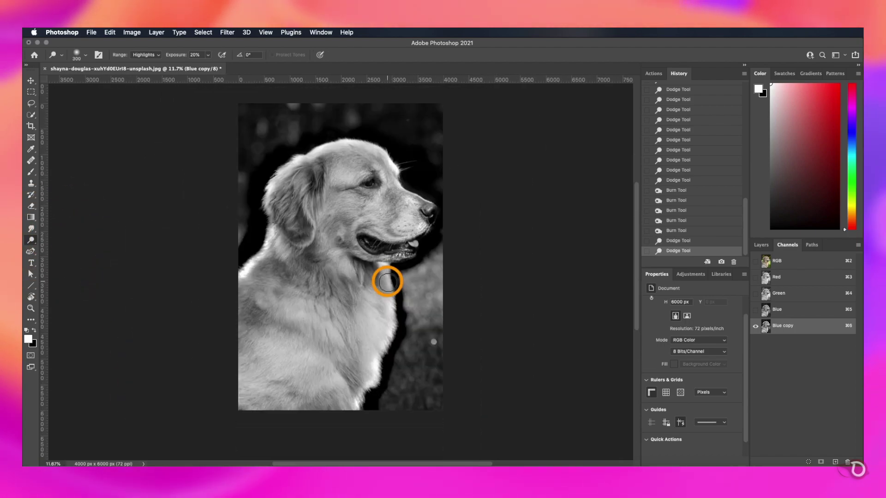
pyautogui.click(31, 103)
pyautogui.moveTo(238, 258); pyautogui.dragTo(245, 252)
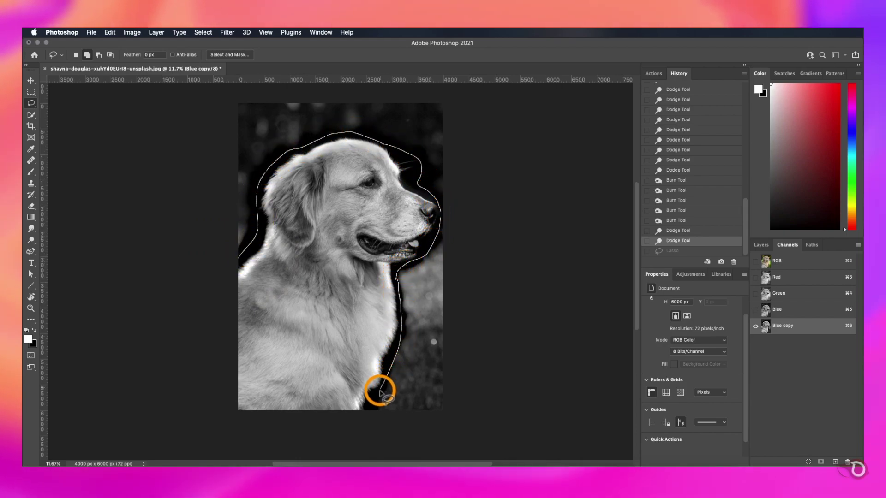
pyautogui.moveTo(379, 394)
pyautogui.mouseDown()
pyautogui.moveTo(372, 411)
pyautogui.moveTo(239, 77)
pyautogui.moveTo(180, 258)
pyautogui.mouseUp()
pyautogui.press('Down')
pyautogui.press('Down')
pyautogui.press('Left')
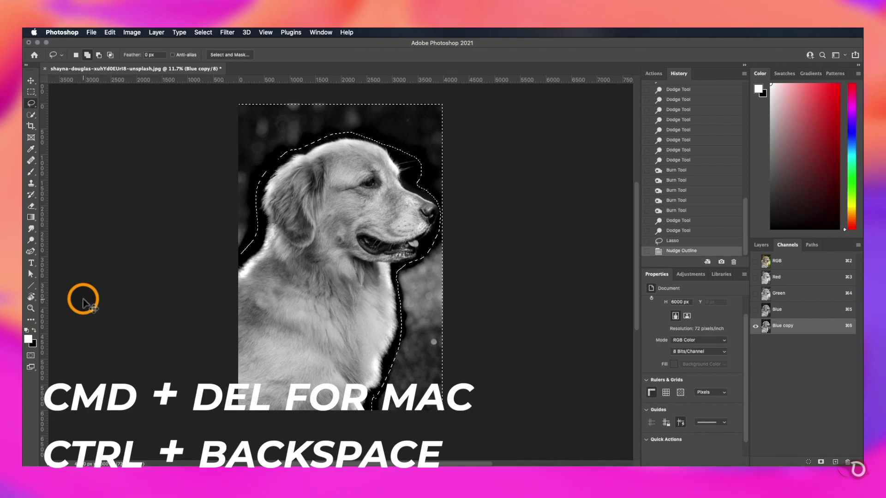
pyautogui.press('super+BackSpace')
pyautogui.press('super+d')
# Step: Lasso the leftover background strips along the image's edge in front of the dog, fill them with black and deselect
pyautogui.scroll(3, 400, 273)
pyautogui.moveTo(506, 199)
pyautogui.mouseDown()
pyautogui.moveTo(476, 302)
pyautogui.moveTo(507, 389)
pyautogui.moveTo(495, 456)
pyautogui.moveTo(530, 429)
pyautogui.mouseUp()
pyautogui.moveTo(546, 205); pyautogui.dragTo(506, 249)
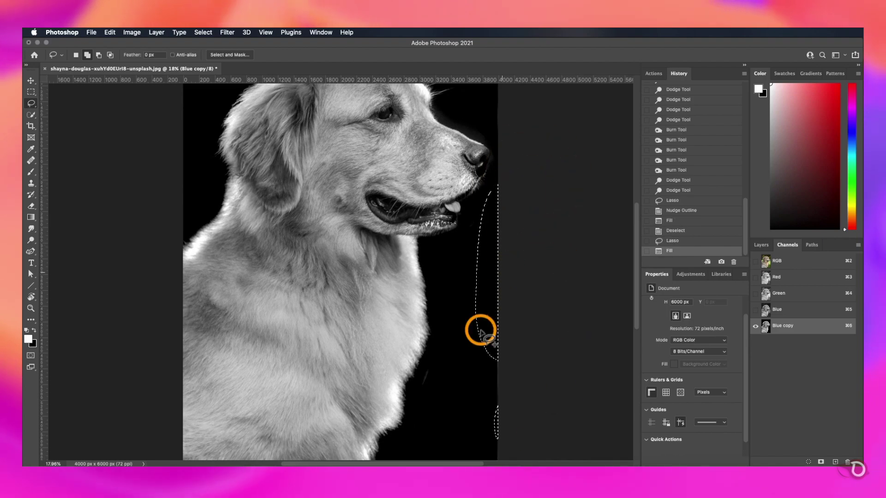
pyautogui.press('super+d')
# Step: Paint the leftover specks beside the dog's chest black with a 125 px brush
pyautogui.scroll(-1, 332, 277)
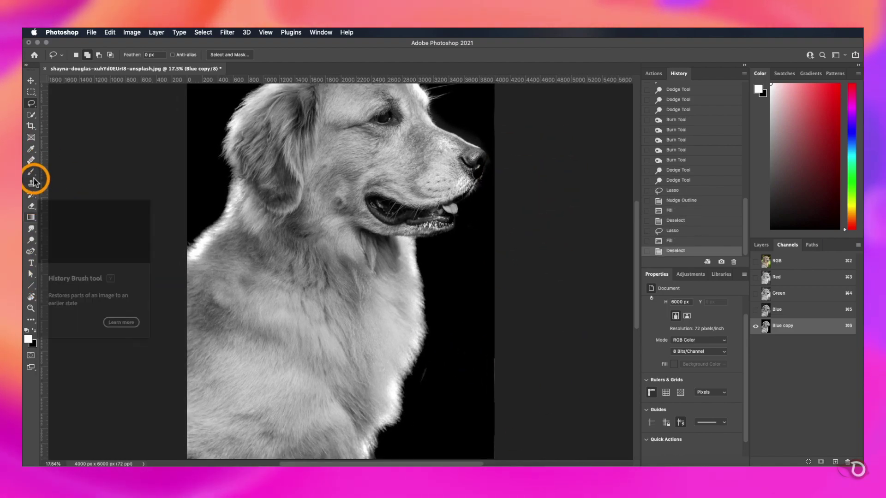
pyautogui.click(31, 172)
pyautogui.click(425, 374)
pyautogui.click(460, 386)
pyautogui.scroll(-3, 466, 334)
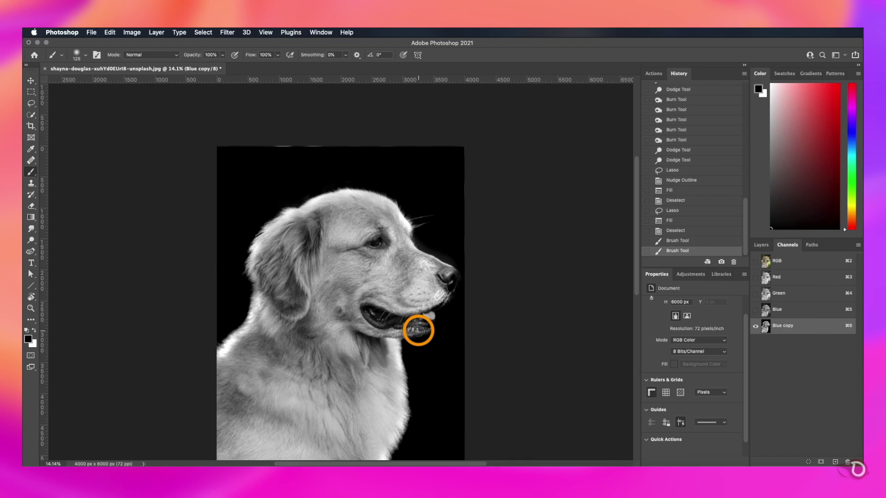
# Step: Lasso the dog's interior just inside the fur edge, fill it with white and deselect
pyautogui.scroll(5, 417, 330)
pyautogui.click(31, 104)
pyautogui.scroll(3, 241, 165)
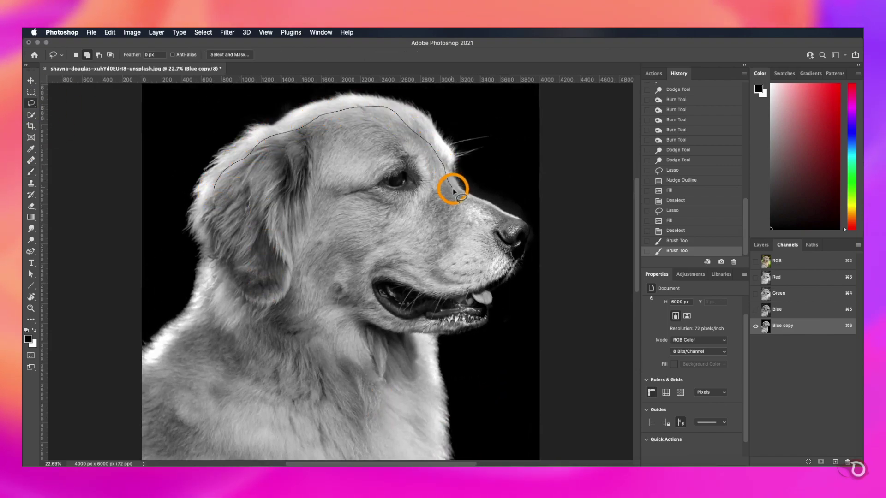
pyautogui.moveTo(524, 230)
pyautogui.mouseDown()
pyautogui.moveTo(478, 322)
pyautogui.moveTo(431, 338)
pyautogui.moveTo(424, 165)
pyautogui.moveTo(426, 235)
pyautogui.moveTo(400, 333)
pyautogui.moveTo(422, 273)
pyautogui.moveTo(389, 325)
pyautogui.mouseUp()
pyautogui.press('space')
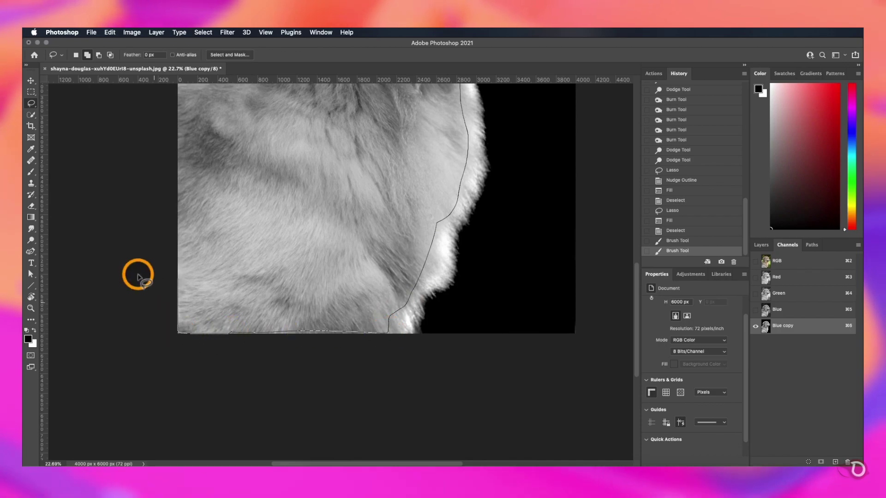
pyautogui.moveTo(133, 256)
pyautogui.mouseDown()
pyautogui.moveTo(183, 386)
pyautogui.moveTo(212, 369)
pyautogui.mouseUp()
pyautogui.scroll(6, 274, 239)
pyautogui.hscroll(-1, 310, 334)
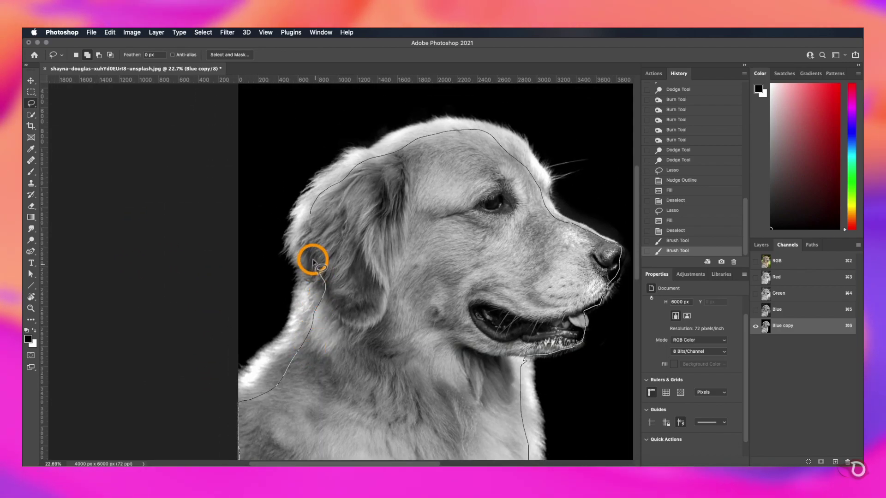
pyautogui.scroll(-3, 396, 263)
pyautogui.scroll(-4, 396, 265)
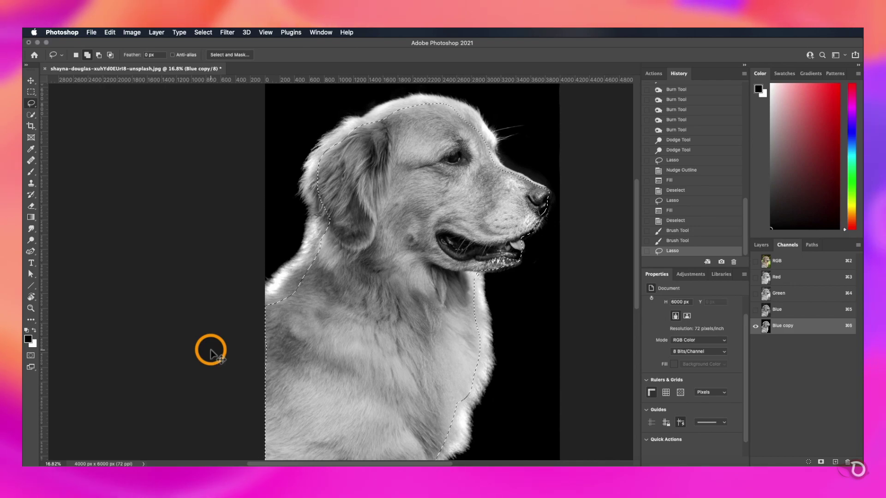
pyautogui.press('super+BackSpace')
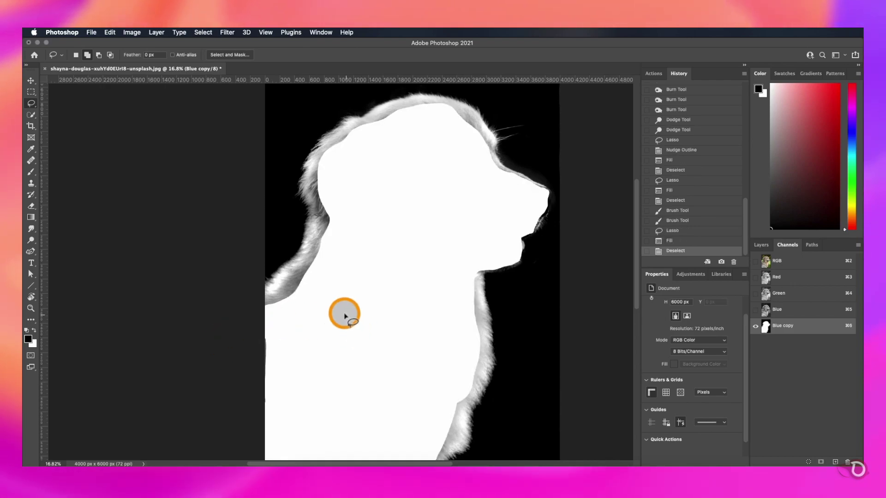
# Step: Load the Blue copy channel as a selection and add the grey fur behind the ear and neck with Quick Selection
pyautogui.scroll(-10, 345, 316)
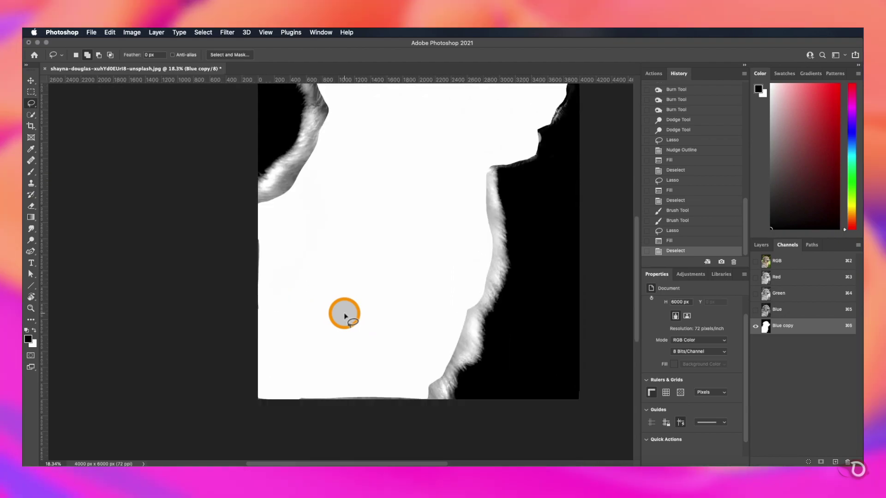
pyautogui.scroll(5, 344, 316)
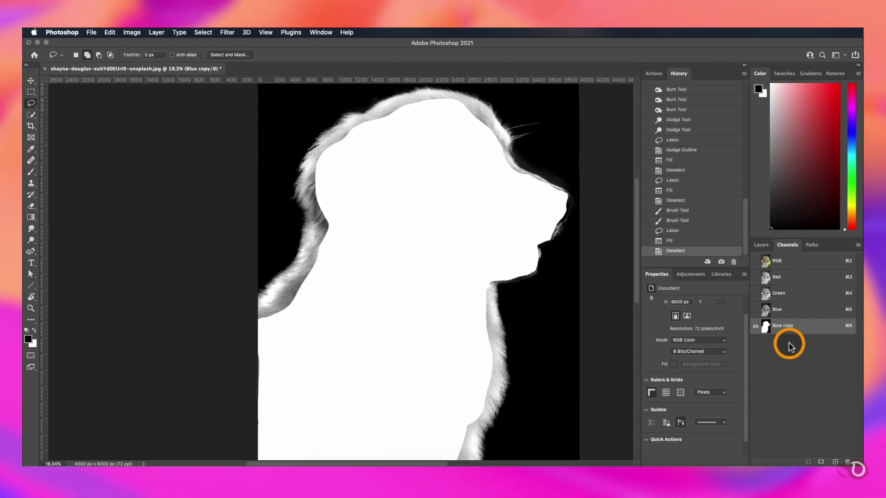
pyautogui.keyDown('super'); pyautogui.click(765, 329); pyautogui.keyUp('super')
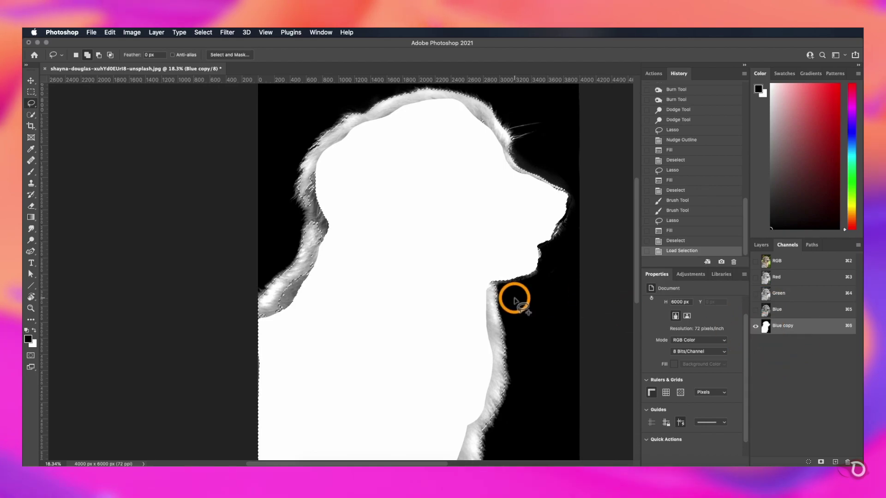
pyautogui.scroll(2, 344, 270)
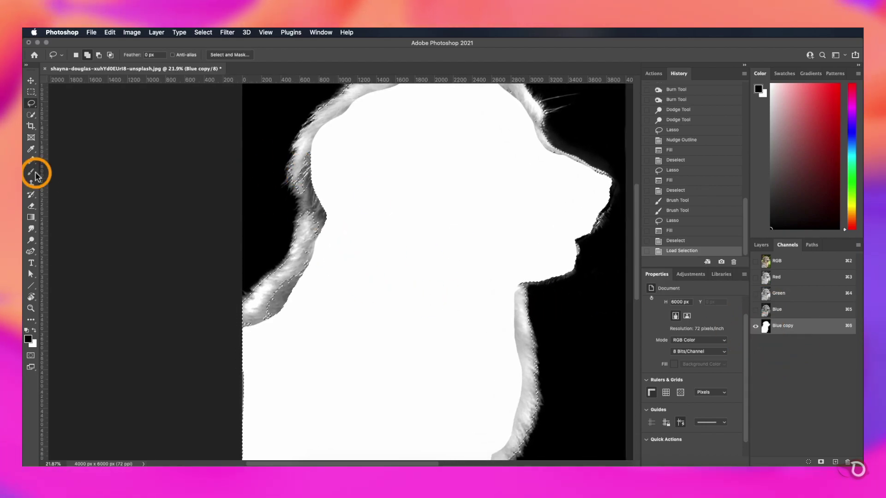
pyautogui.click(30, 115)
pyautogui.moveTo(312, 152)
pyautogui.mouseDown()
pyautogui.moveTo(310, 178)
pyautogui.moveTo(322, 212)
pyautogui.moveTo(301, 276)
pyautogui.mouseUp()
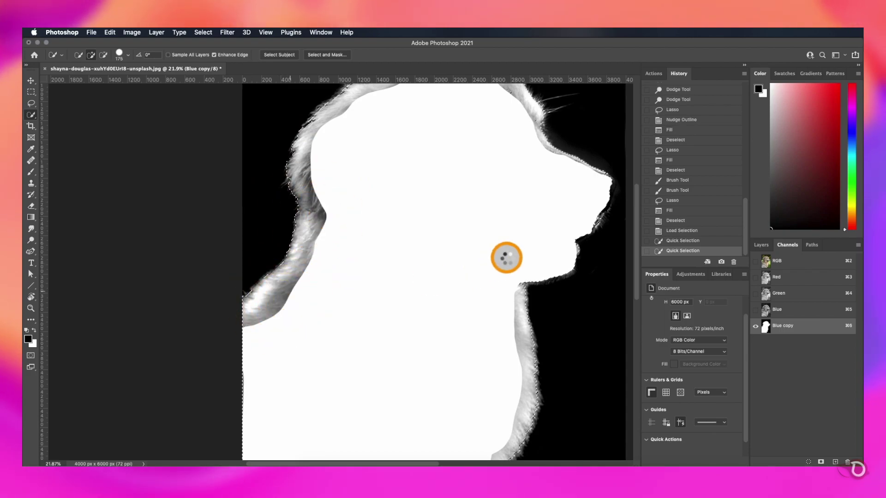
# Step: Extend the Quick Selection over the remaining areas of the dog's head and body, out to the image borders
pyautogui.scroll(-2, 456, 236)
pyautogui.scroll(4, 455, 237)
pyautogui.moveTo(490, 264)
pyautogui.mouseDown()
pyautogui.moveTo(460, 232)
pyautogui.moveTo(357, 253)
pyautogui.mouseUp()
pyautogui.scroll(-6, 384, 279)
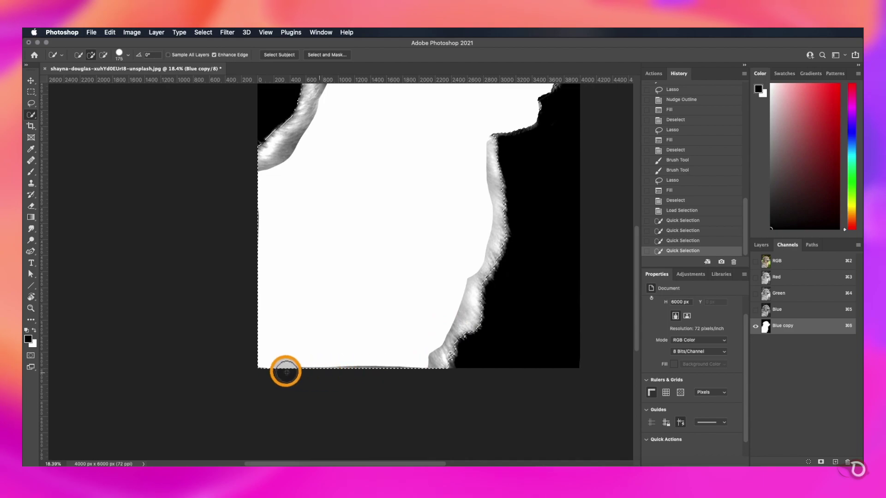
pyautogui.click(258, 209)
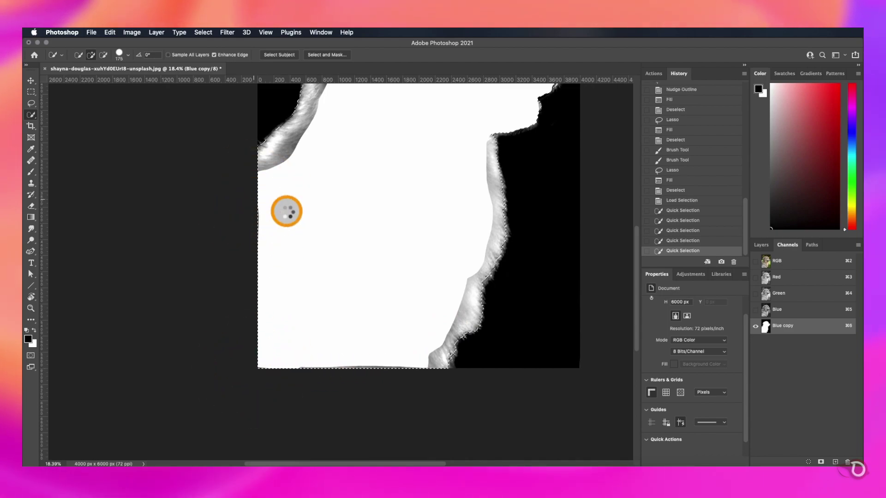
pyautogui.scroll(5, 286, 211)
pyautogui.click(356, 225)
# Step: Show the RGB channels again and add a layer mask to the dog photo from the selection
pyautogui.click(756, 262)
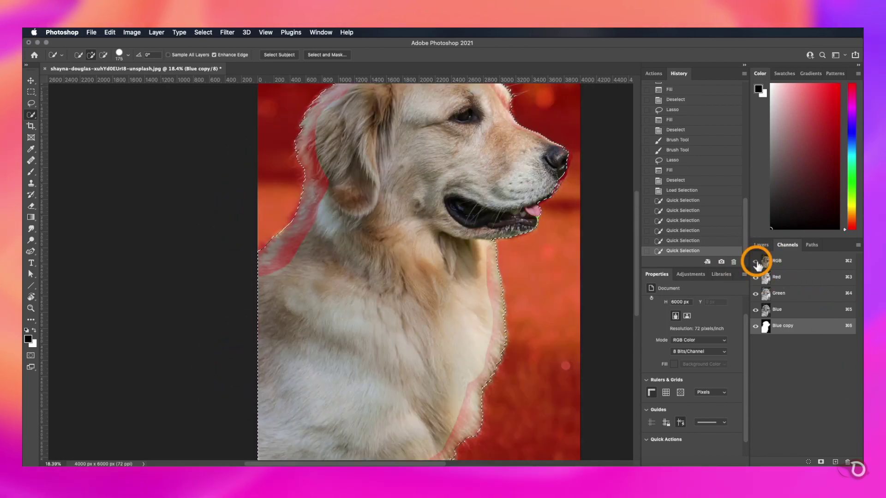
pyautogui.click(761, 244)
pyautogui.click(800, 462)
# Step: Add a black (000000) Solid Color fill layer and place it beneath Layer 0
pyautogui.click(480, 344)
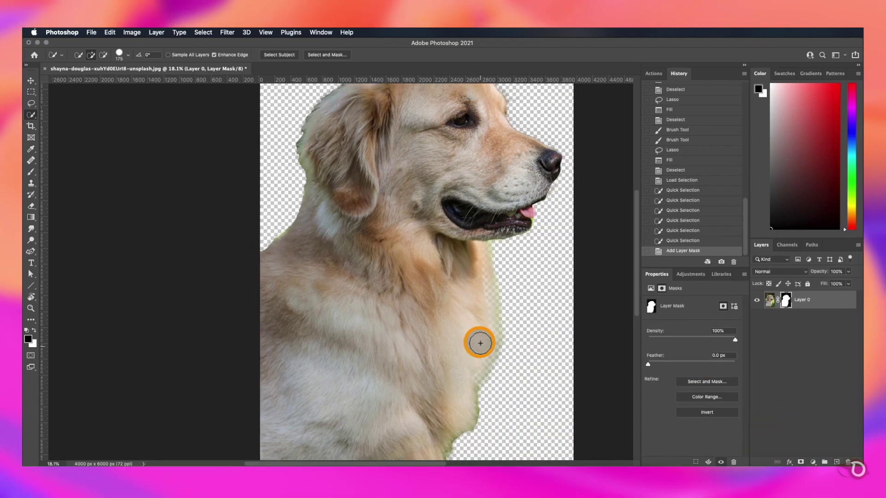
pyautogui.scroll(4, 481, 343)
pyautogui.scroll(5, 397, 319)
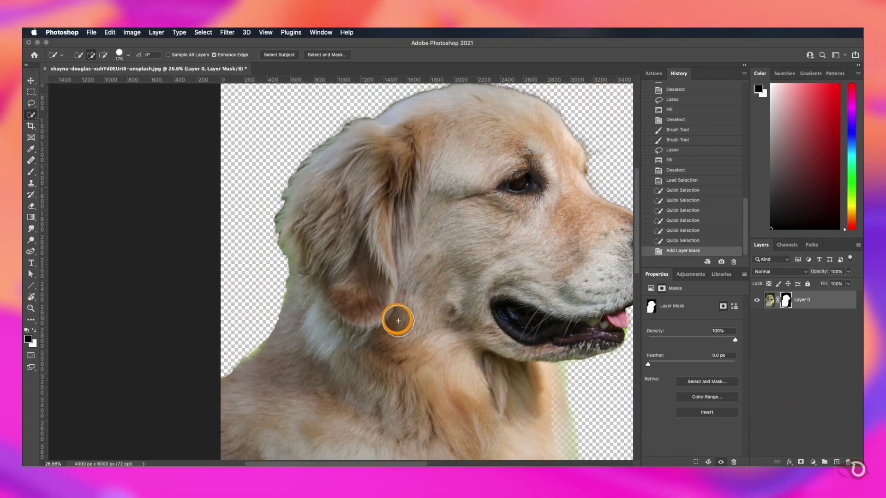
pyautogui.scroll(-4, 398, 320)
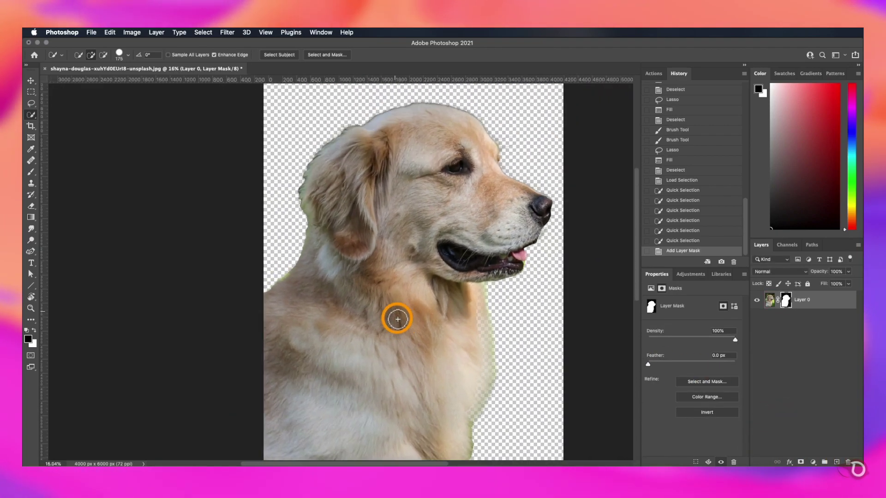
pyautogui.scroll(1, 398, 319)
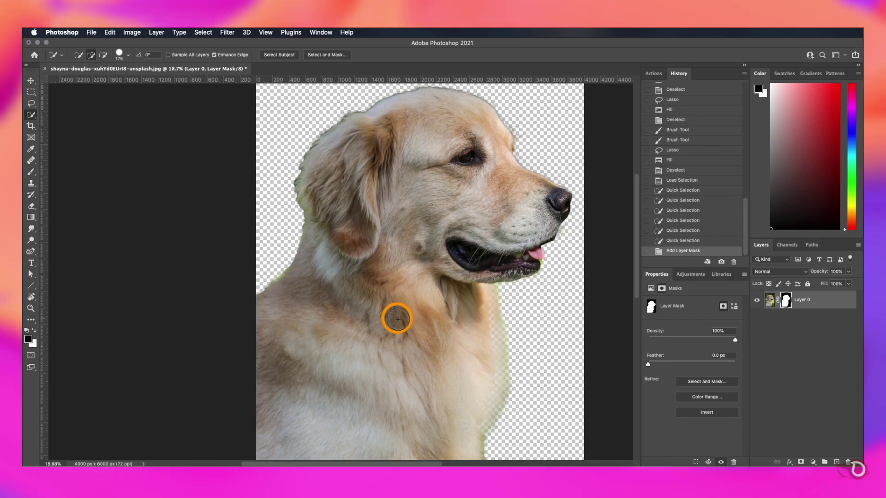
pyautogui.click(812, 462)
pyautogui.click(829, 296)
pyautogui.click(625, 275)
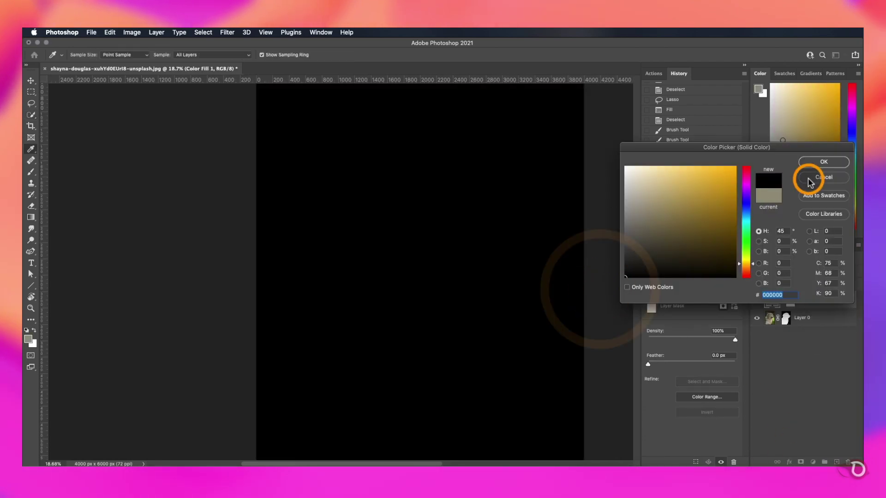
pyautogui.click(823, 161)
pyautogui.moveTo(810, 300); pyautogui.dragTo(810, 324)
# Step: Target Layer 0's mask and set up a Soft Round brush at 125 px with 0% hardness
pyautogui.scroll(5, 360, 315)
pyautogui.scroll(1, 470, 280)
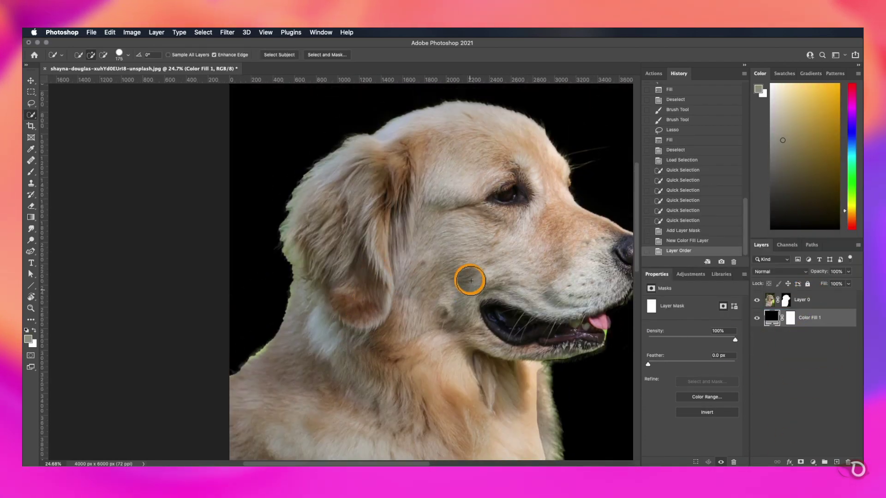
pyautogui.scroll(-5, 481, 272)
pyautogui.scroll(3, 471, 281)
pyautogui.click(30, 173)
pyautogui.click(787, 301)
pyautogui.rightClick(440, 233)
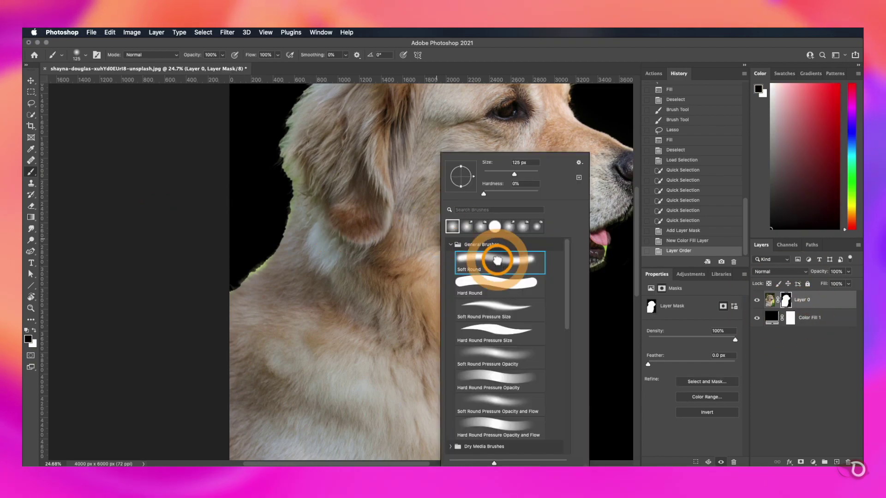
pyautogui.doubleClick(497, 260)
# Step: Try a black brush stroke on Layer 0's mask below the dog's chin and undo it
pyautogui.scroll(3, 442, 234)
pyautogui.scroll(-3, 442, 234)
pyautogui.click(585, 209)
pyautogui.press('super+z')
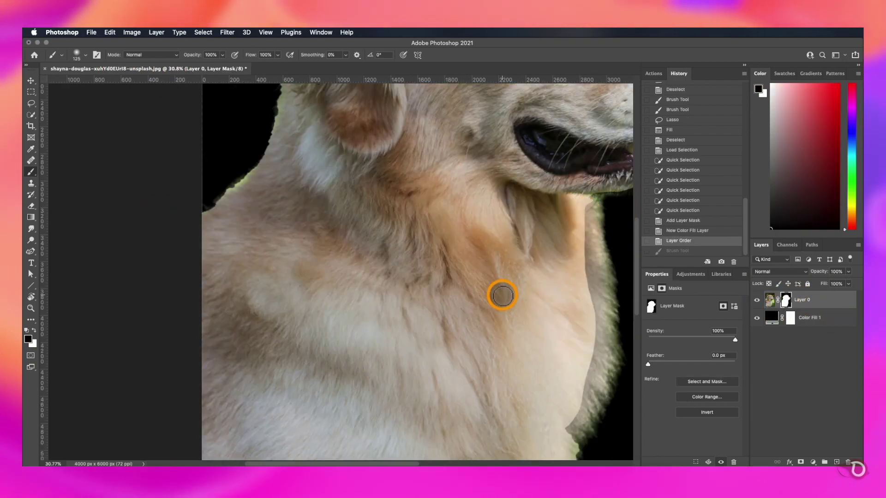
# Step: Paint white on Layer 0's mask along the dog's chest and lower chest edge to restore fur
pyautogui.click(572, 412)
pyautogui.scroll(-5, 560, 307)
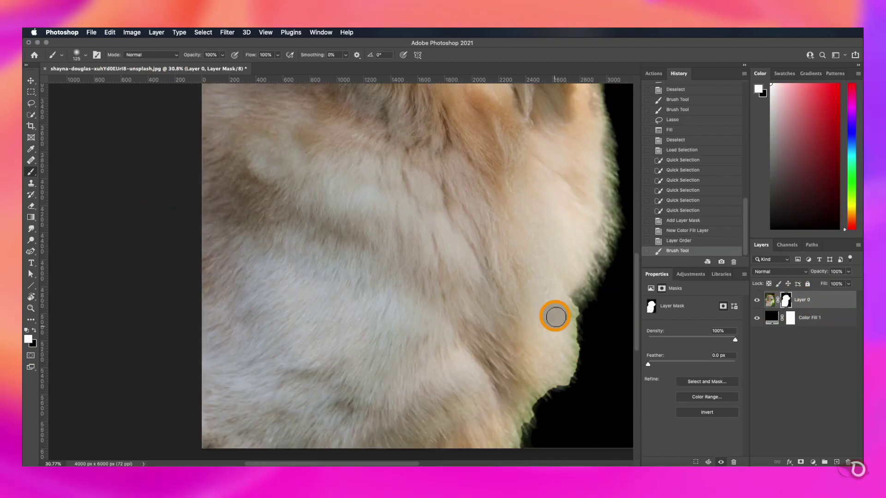
pyautogui.scroll(-4, 544, 373)
pyautogui.click(506, 342)
pyautogui.click(529, 282)
pyautogui.scroll(12, 529, 282)
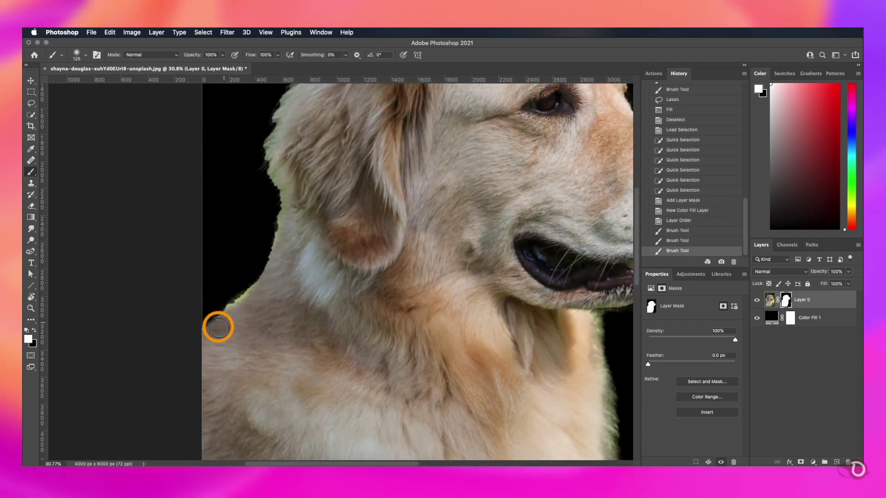
# Step: Paint white on Layer 0's mask along the back of the neck, the ear and the top of the head
pyautogui.click(223, 313)
pyautogui.moveTo(257, 291); pyautogui.dragTo(280, 238)
pyautogui.scroll(5, 323, 245)
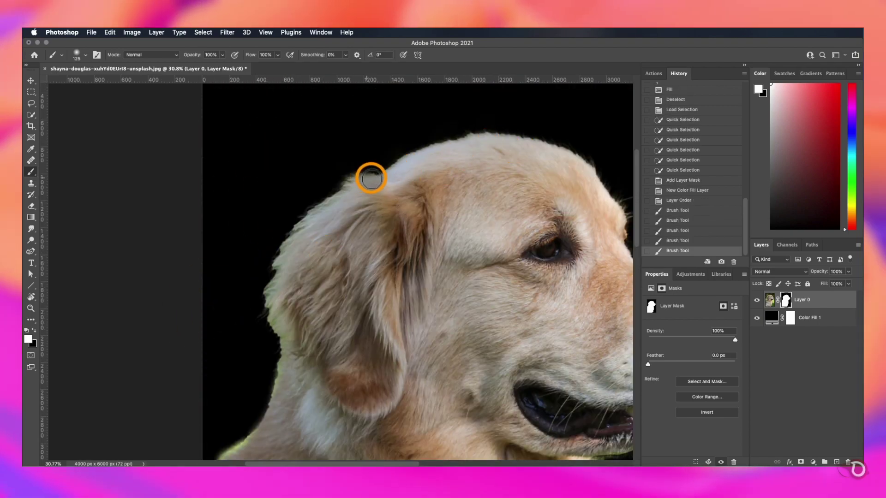
pyautogui.moveTo(374, 179); pyautogui.dragTo(436, 151)
pyautogui.click(463, 140)
pyautogui.click(293, 257)
pyautogui.press('super+0')
# Step: Inspect the fur edges in the Blue copy channel, and delete Layer 0's mask
pyautogui.click(786, 245)
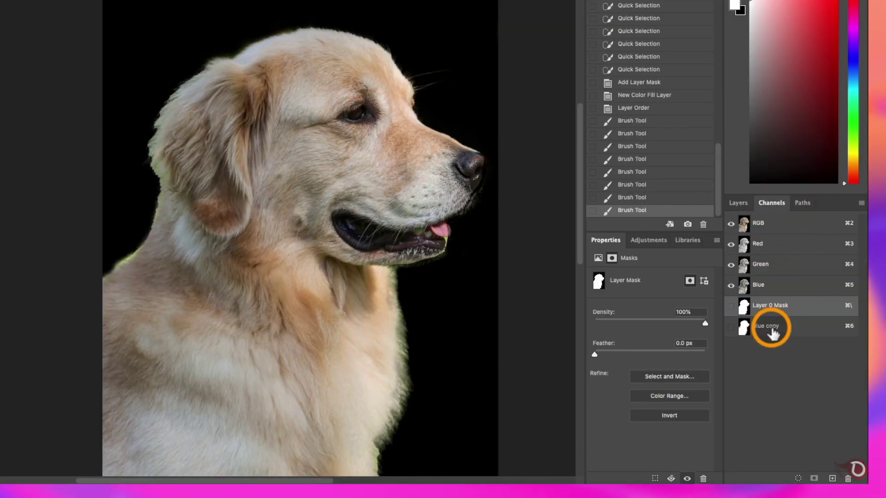
pyautogui.click(770, 328)
pyautogui.scroll(3, 241, 290)
pyautogui.scroll(5, 259, 288)
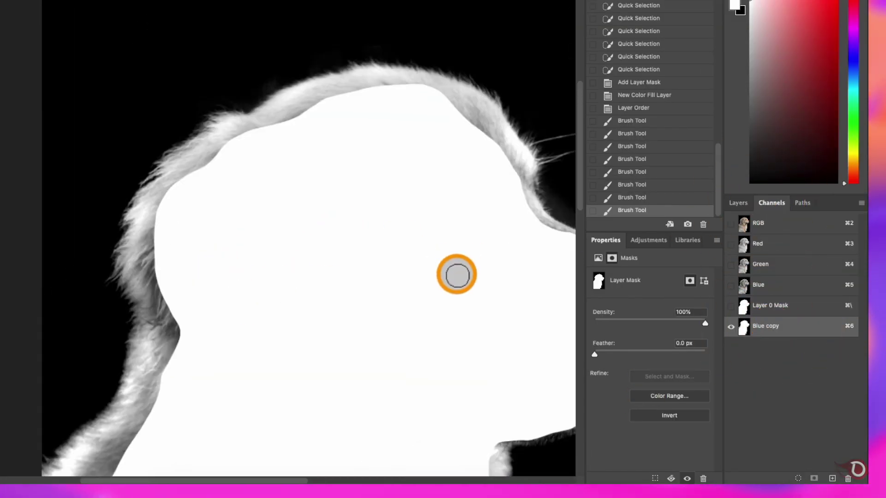
pyautogui.click(757, 307)
pyautogui.press('BackSpace')
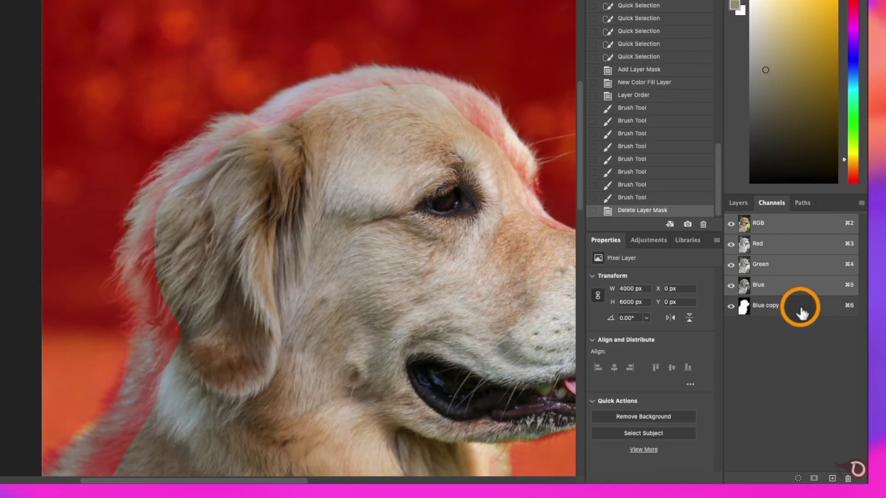
# Step: Hide the RGB channels and target the Blue copy channel on its own for editing
pyautogui.click(742, 305)
pyautogui.click(743, 227)
pyautogui.click(730, 306)
pyautogui.click(731, 306)
pyautogui.click(732, 223)
pyautogui.click(747, 317)
pyautogui.scroll(-3, 275, 320)
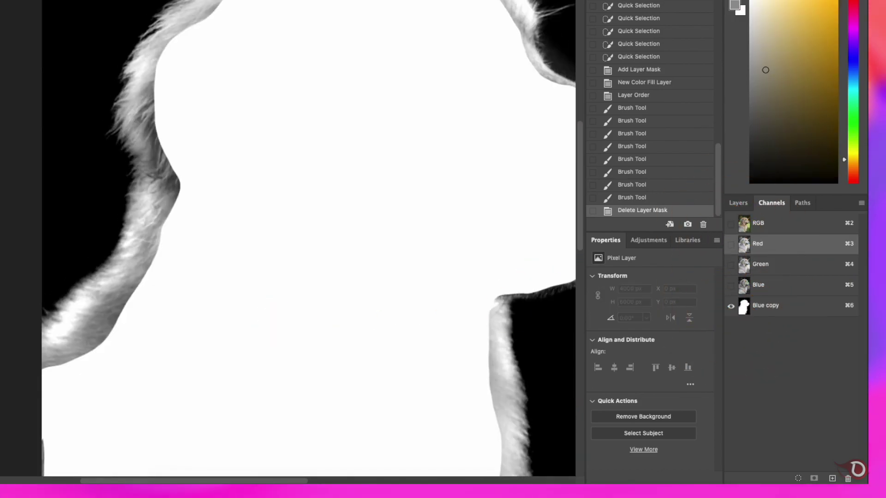
pyautogui.click(745, 308)
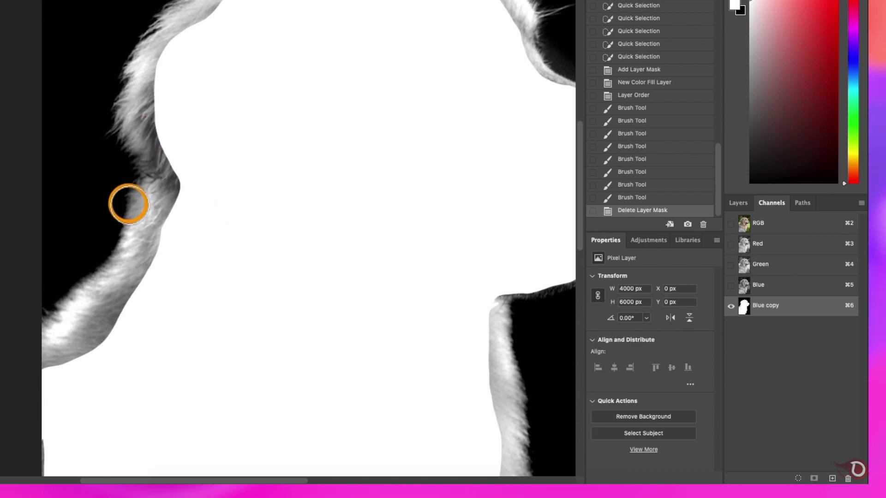
# Step: Burn the Blue copy channel's fur edges with a 200 px brush, Range Shadows and 20% exposure, around the neck, ear, head and chest
pyautogui.moveTo(79, 289); pyautogui.dragTo(85, 272)
pyautogui.scroll(5, 109, 231)
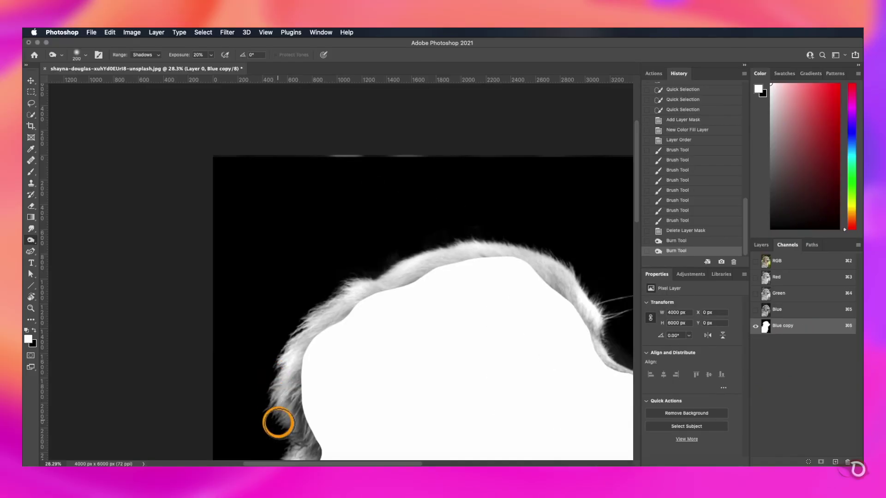
pyautogui.moveTo(127, 439); pyautogui.dragTo(148, 310)
pyautogui.scroll(-7, 227, 238)
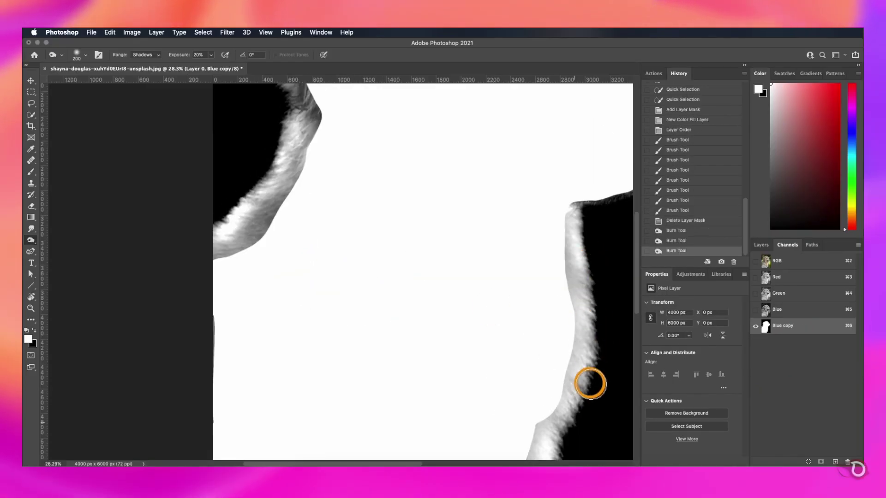
pyautogui.moveTo(591, 384); pyautogui.dragTo(555, 442)
pyautogui.moveTo(555, 450)
pyautogui.mouseDown()
pyautogui.moveTo(551, 375)
pyautogui.moveTo(519, 454)
pyautogui.mouseUp()
pyautogui.moveTo(519, 457)
pyautogui.mouseDown()
pyautogui.moveTo(514, 398)
pyautogui.moveTo(503, 426)
pyautogui.mouseUp()
pyautogui.moveTo(574, 281); pyautogui.dragTo(591, 152)
pyautogui.moveTo(591, 111)
pyautogui.mouseDown()
pyautogui.moveTo(591, 243)
pyautogui.moveTo(408, 194)
pyautogui.moveTo(422, 159)
pyautogui.mouseUp()
pyautogui.moveTo(258, 132); pyautogui.dragTo(419, 165)
pyautogui.moveTo(146, 179); pyautogui.dragTo(368, 168)
pyautogui.moveTo(369, 168); pyautogui.dragTo(423, 148)
pyautogui.moveTo(321, 272); pyautogui.dragTo(308, 382)
pyautogui.press('super+minus')
pyautogui.press('super+minus')
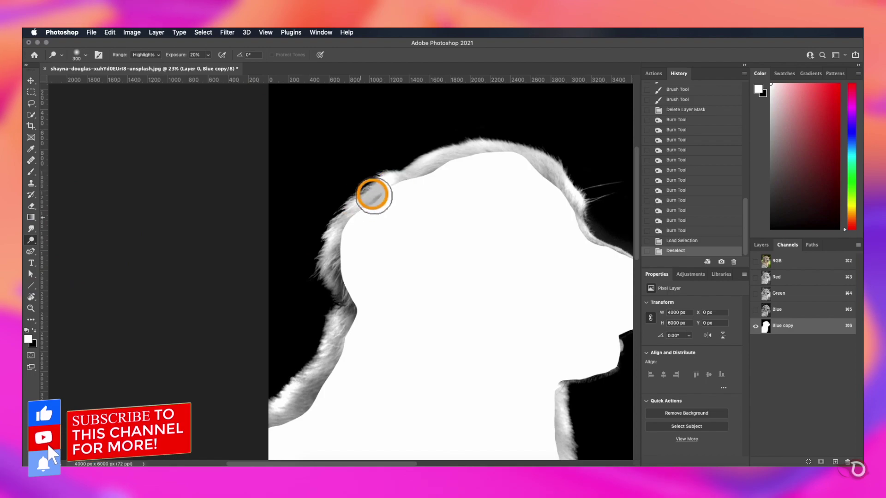
# Step: Dodge the Blue copy channel's grey fur to white with a 300 px brush, Range Highlights and 20% exposure
pyautogui.moveTo(372, 202)
pyautogui.mouseDown()
pyautogui.moveTo(361, 260)
pyautogui.moveTo(339, 257)
pyautogui.moveTo(356, 319)
pyautogui.moveTo(348, 259)
pyautogui.moveTo(357, 331)
pyautogui.moveTo(315, 403)
pyautogui.moveTo(327, 398)
pyautogui.moveTo(290, 421)
pyautogui.moveTo(366, 323)
pyautogui.moveTo(354, 283)
pyautogui.moveTo(352, 336)
pyautogui.moveTo(436, 176)
pyautogui.moveTo(541, 165)
pyautogui.moveTo(466, 158)
pyautogui.mouseUp()
pyautogui.moveTo(466, 158); pyautogui.dragTo(614, 263)
pyautogui.moveTo(616, 282)
pyautogui.mouseDown()
pyautogui.moveTo(453, 191)
pyautogui.moveTo(482, 223)
pyautogui.mouseUp()
pyautogui.moveTo(482, 223); pyautogui.dragTo(438, 276)
pyautogui.moveTo(376, 328)
pyautogui.mouseDown()
pyautogui.moveTo(419, 251)
pyautogui.moveTo(431, 361)
pyautogui.moveTo(435, 311)
pyautogui.moveTo(387, 388)
pyautogui.moveTo(194, 384)
pyautogui.mouseUp()
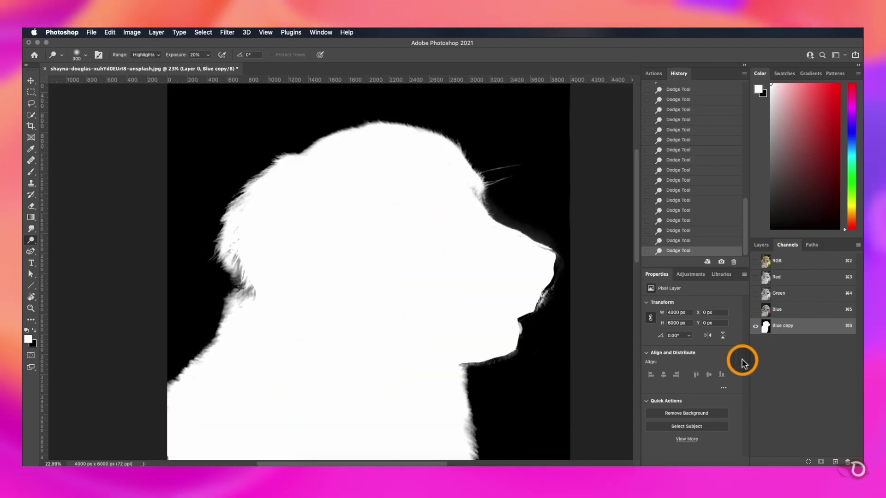
# Step: Load the Blue copy channel as a selection, restore the RGB view, and add a layer mask to Layer 0 from it
pyautogui.keyDown('super'); pyautogui.click(765, 326); pyautogui.keyUp('super')
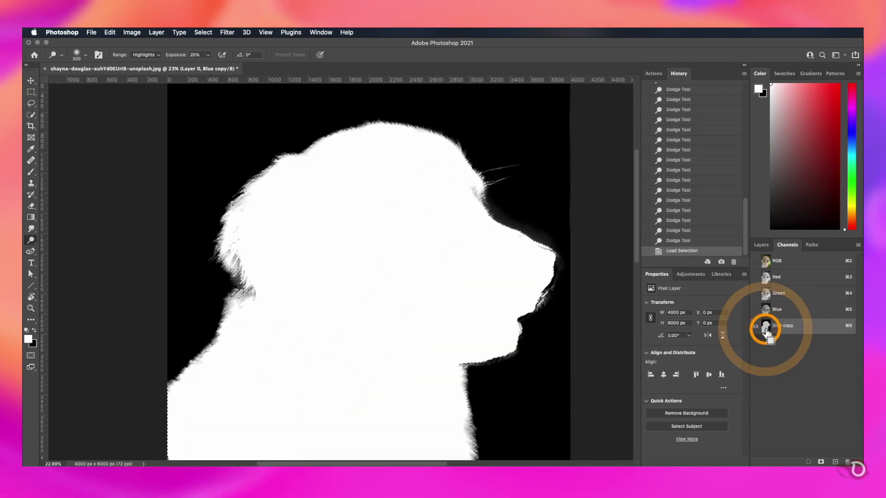
pyautogui.scroll(-2, 396, 322)
pyautogui.scroll(-3, 397, 323)
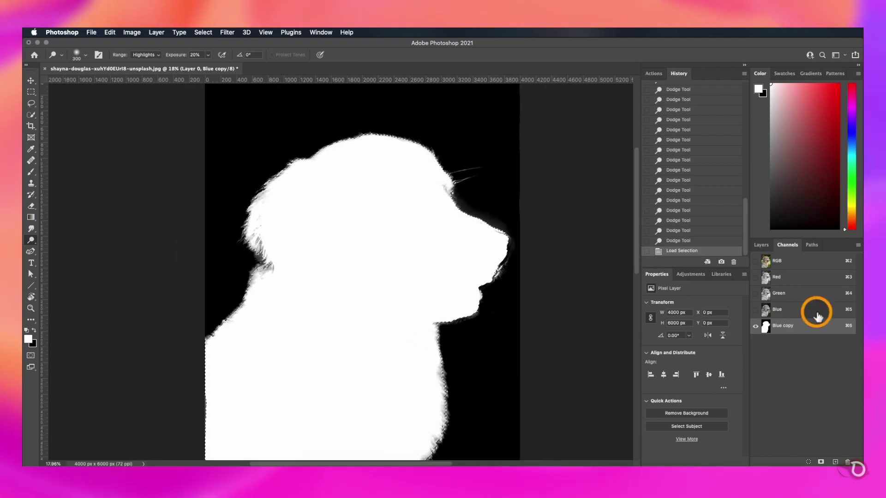
pyautogui.click(762, 261)
pyautogui.click(761, 245)
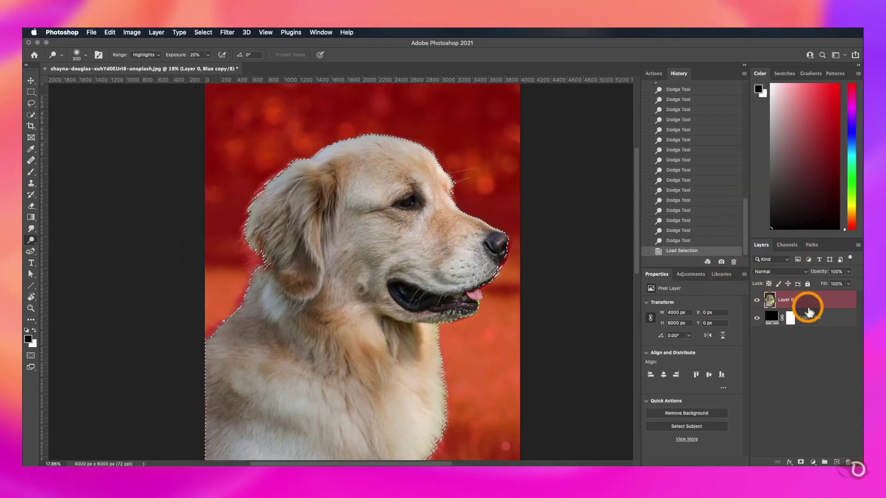
pyautogui.click(801, 462)
pyautogui.press('x')
pyautogui.scroll(1, 291, 320)
pyautogui.scroll(1, 249, 320)
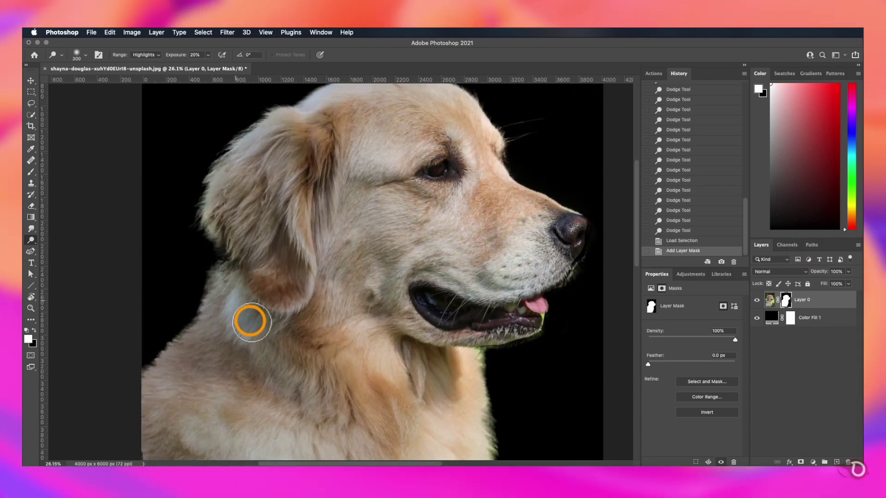
pyautogui.scroll(-10, 250, 321)
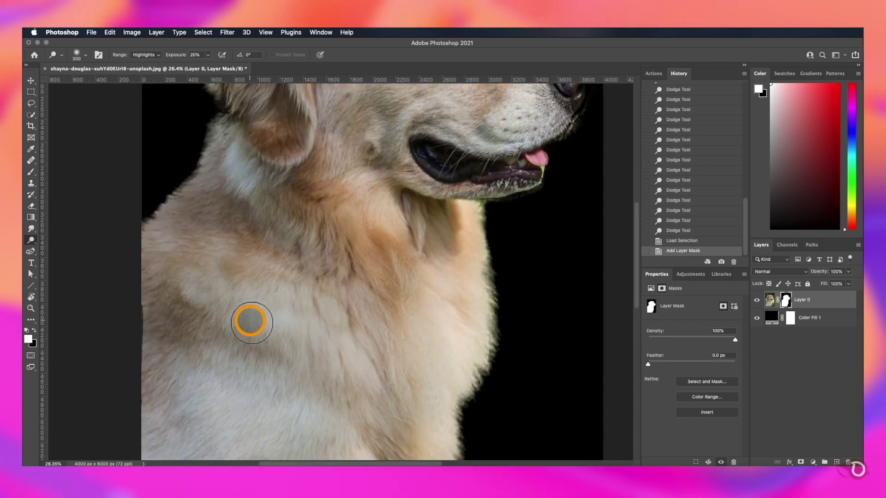
# Step: Try dodging the Blue copy channel with Range set to Shadows along the fur edge behind the ear
pyautogui.click(31, 240)
pyautogui.click(66, 248)
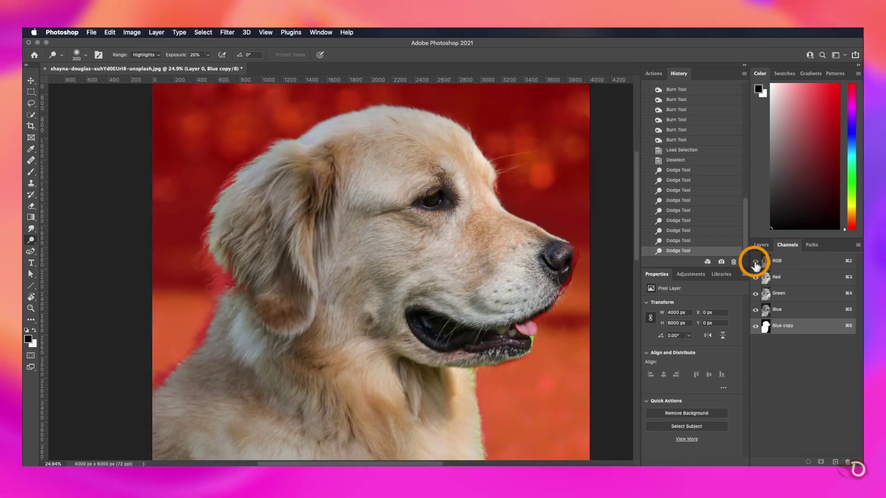
pyautogui.click(755, 261)
pyautogui.click(34, 330)
pyautogui.click(155, 55)
pyautogui.click(144, 48)
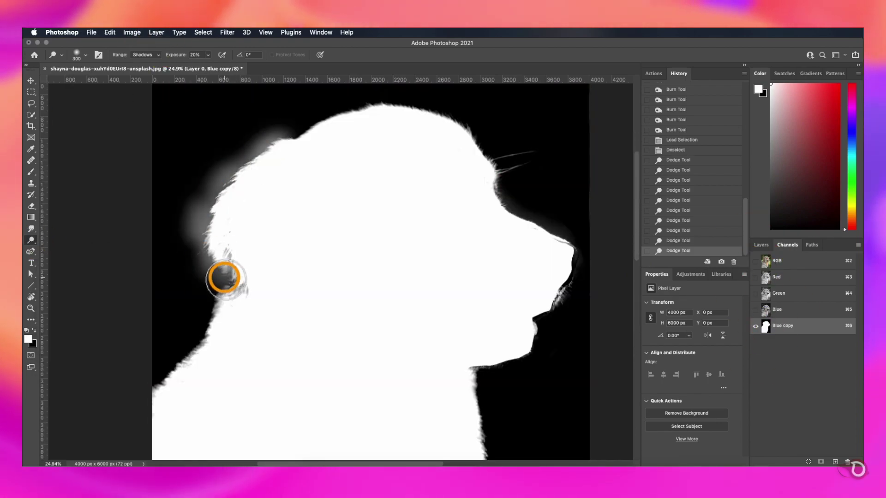
pyautogui.moveTo(218, 271); pyautogui.dragTo(218, 271)
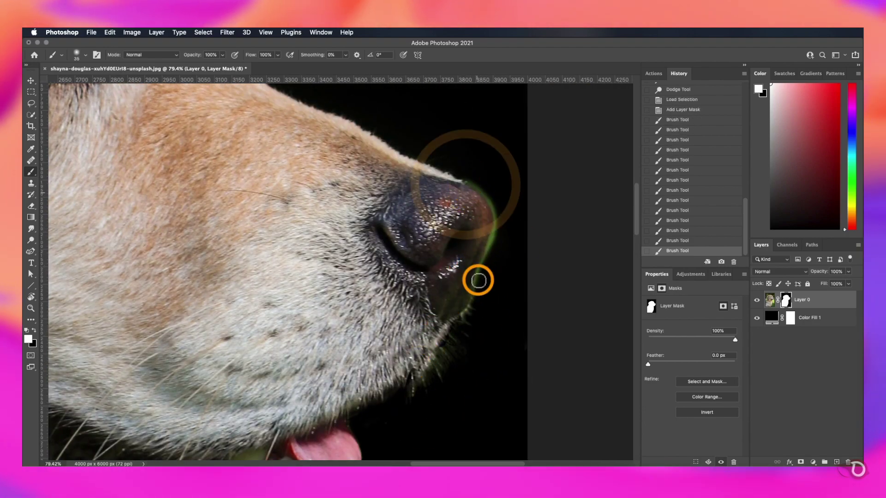
# Step: Brush white on Layer 0's mask around the nose and black beneath the lower jaw to clean up the outline
pyautogui.moveTo(485, 267)
pyautogui.mouseDown()
pyautogui.moveTo(500, 224)
pyautogui.moveTo(494, 206)
pyautogui.mouseUp()
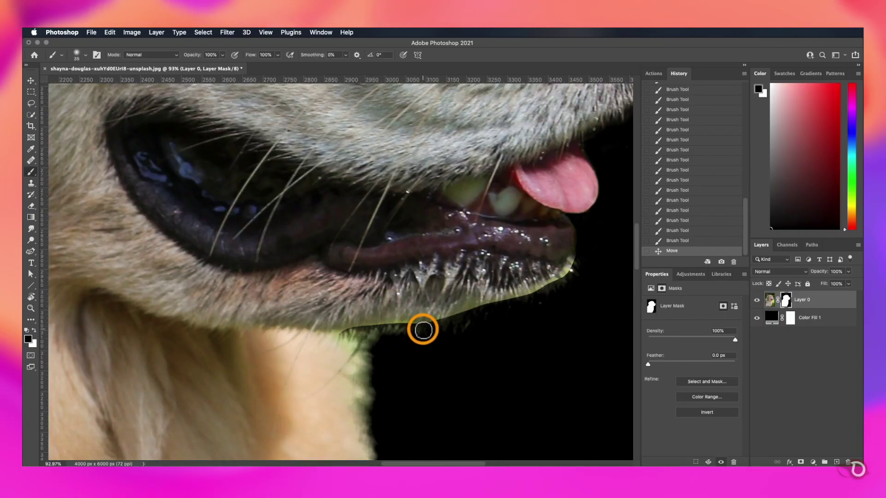
pyautogui.moveTo(421, 328)
pyautogui.mouseDown()
pyautogui.moveTo(523, 302)
pyautogui.moveTo(540, 288)
pyautogui.moveTo(418, 330)
pyautogui.moveTo(319, 346)
pyautogui.moveTo(348, 332)
pyautogui.mouseUp()
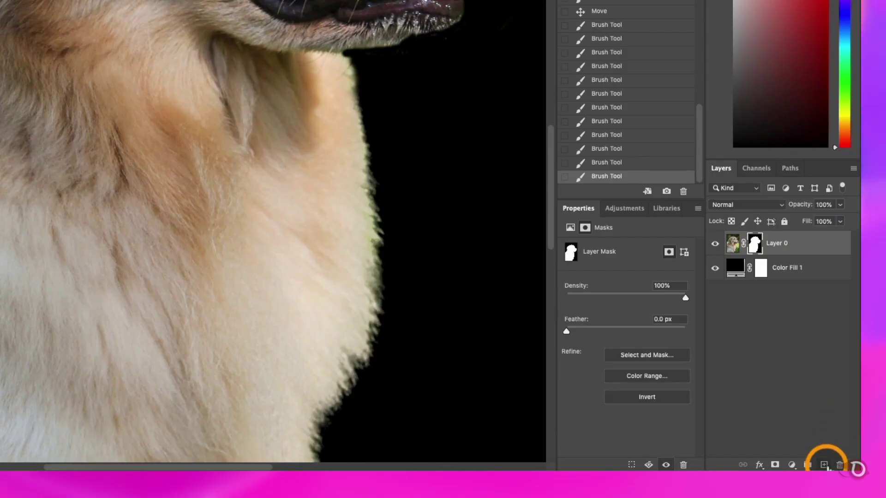
# Step: Add a new layer above Layer 0 and clip it to Layer 0
pyautogui.click(824, 464)
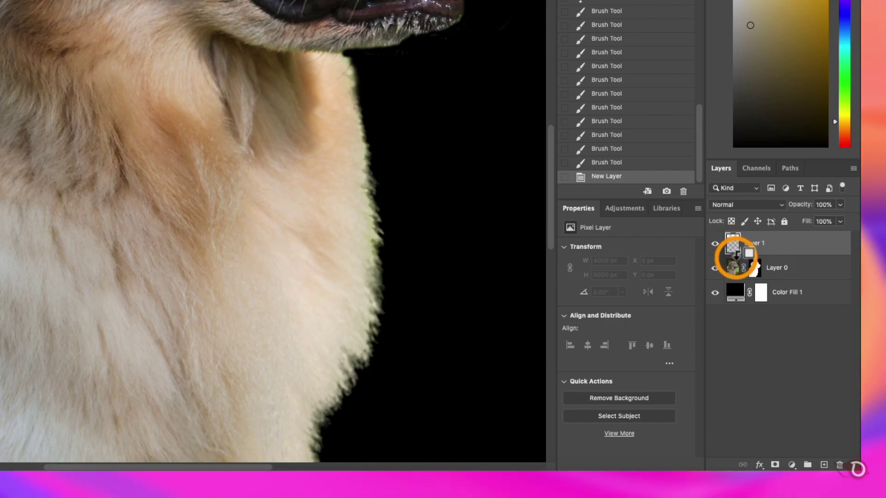
pyautogui.keyDown('alt'); pyautogui.click(735, 254); pyautogui.keyUp('alt')
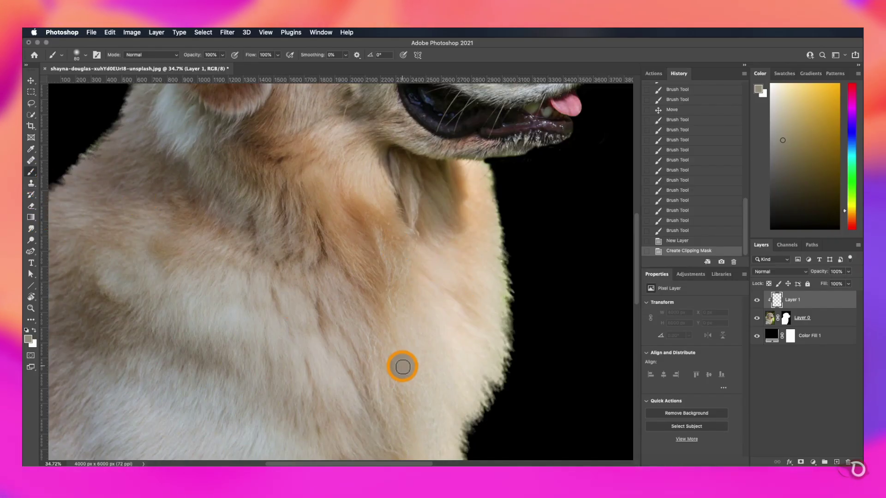
# Step: Paint sampled fur colours on the clipped layer over the green fringe along the throat and chest edge, using an 80 px brush
pyautogui.press('alt')
pyautogui.keyDown('alt'); pyautogui.click(486, 204); pyautogui.keyUp('alt')
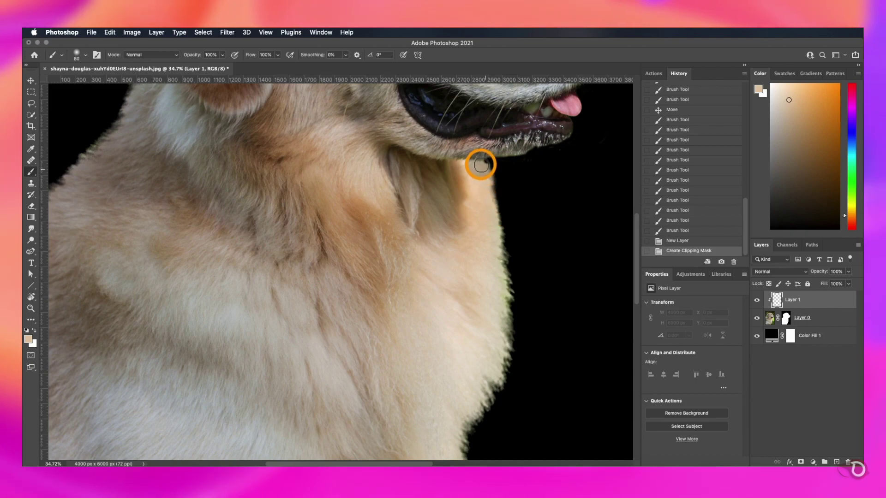
pyautogui.moveTo(468, 163)
pyautogui.mouseDown()
pyautogui.moveTo(500, 235)
pyautogui.moveTo(476, 300)
pyautogui.moveTo(498, 280)
pyautogui.moveTo(506, 346)
pyautogui.mouseUp()
pyautogui.keyDown('alt'); pyautogui.click(476, 299); pyautogui.keyUp('alt')
pyautogui.moveTo(502, 376); pyautogui.dragTo(494, 391)
# Step: Sample more fur colours and paint over the fringe along the lower chest edge on Layer 1
pyautogui.keyDown('alt'); pyautogui.click(489, 390); pyautogui.keyUp('alt')
pyautogui.scroll(-5, 480, 378)
pyautogui.keyDown('alt'); pyautogui.click(492, 272); pyautogui.keyUp('alt')
pyautogui.moveTo(493, 273)
pyautogui.mouseDown()
pyautogui.moveTo(461, 339)
pyautogui.moveTo(466, 383)
pyautogui.moveTo(452, 418)
pyautogui.mouseUp()
pyautogui.keyDown('alt'); pyautogui.click(452, 369); pyautogui.keyUp('alt')
pyautogui.scroll(-5, 452, 418)
pyautogui.keyDown('alt'); pyautogui.click(413, 200); pyautogui.keyUp('alt')
pyautogui.moveTo(413, 201)
pyautogui.mouseDown()
pyautogui.moveTo(403, 220)
pyautogui.moveTo(420, 188)
pyautogui.mouseUp()
pyautogui.click(428, 192)
# Step: Sample the fur colour at the back of the neck and paint over its fringe on Layer 1
pyautogui.scroll(10, 469, 192)
pyautogui.hscroll(-5, 469, 192)
pyautogui.keyDown('alt'); pyautogui.click(346, 281); pyautogui.keyUp('alt')
pyautogui.moveTo(346, 281); pyautogui.dragTo(333, 285)
pyautogui.scroll(3, 346, 276)
# Step: Paint sampled fur colours on Layer 1 over the fringed edges of the ear and the back of the head
pyautogui.click(386, 196)
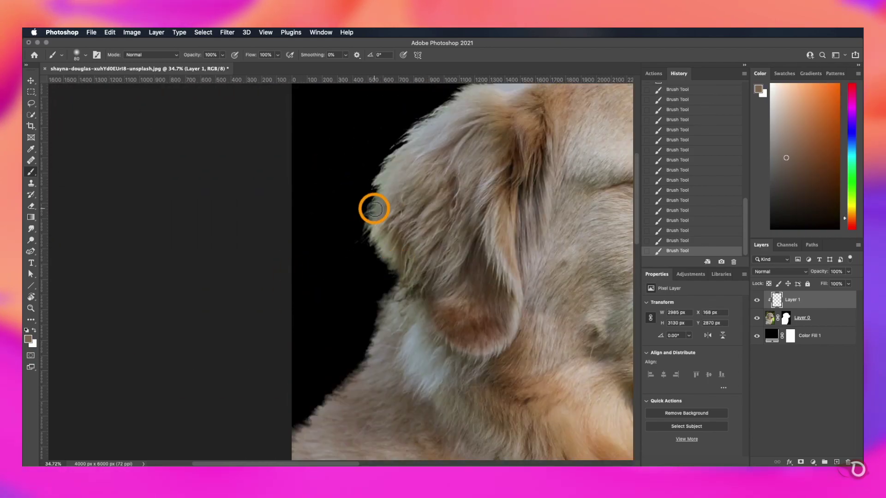
pyautogui.keyDown('alt'); pyautogui.click(374, 179); pyautogui.keyUp('alt')
pyautogui.click(395, 272)
pyautogui.scroll(5, 403, 219)
pyautogui.keyDown('alt'); pyautogui.click(419, 227); pyautogui.keyUp('alt')
pyautogui.moveTo(419, 227); pyautogui.dragTo(386, 264)
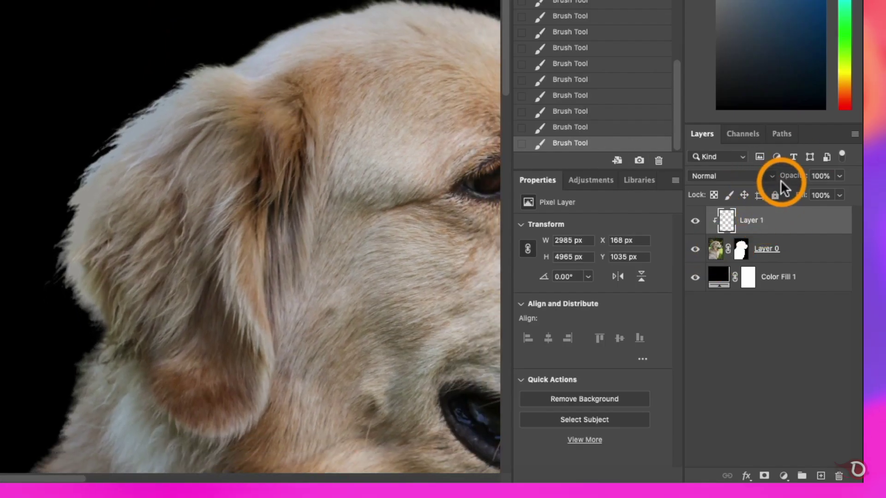
# Step: Set Layer 1's blend mode to Lighten
pyautogui.click(762, 177)
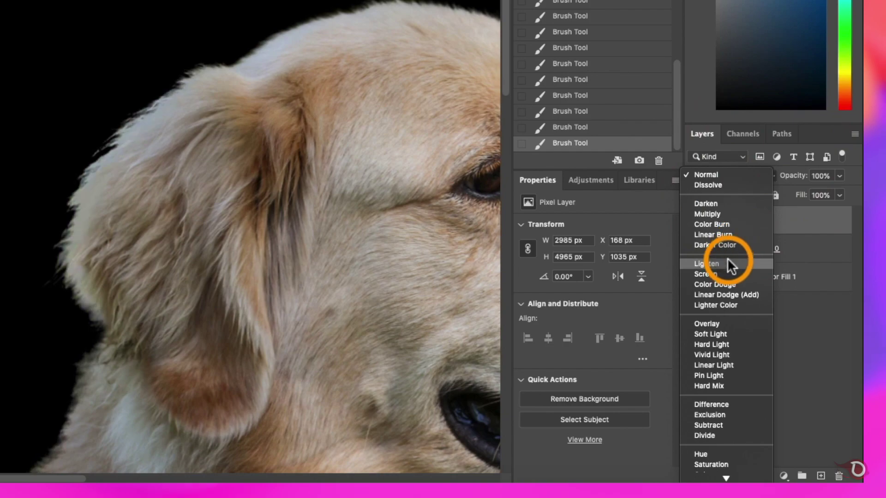
pyautogui.click(727, 261)
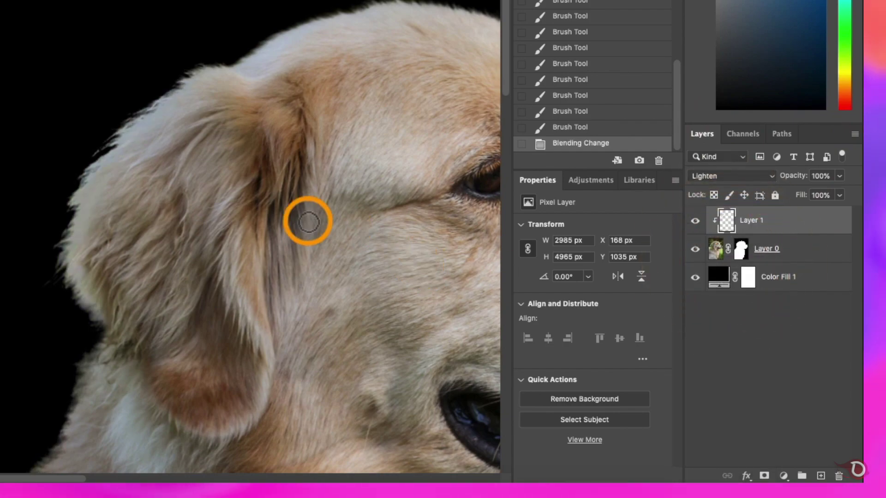